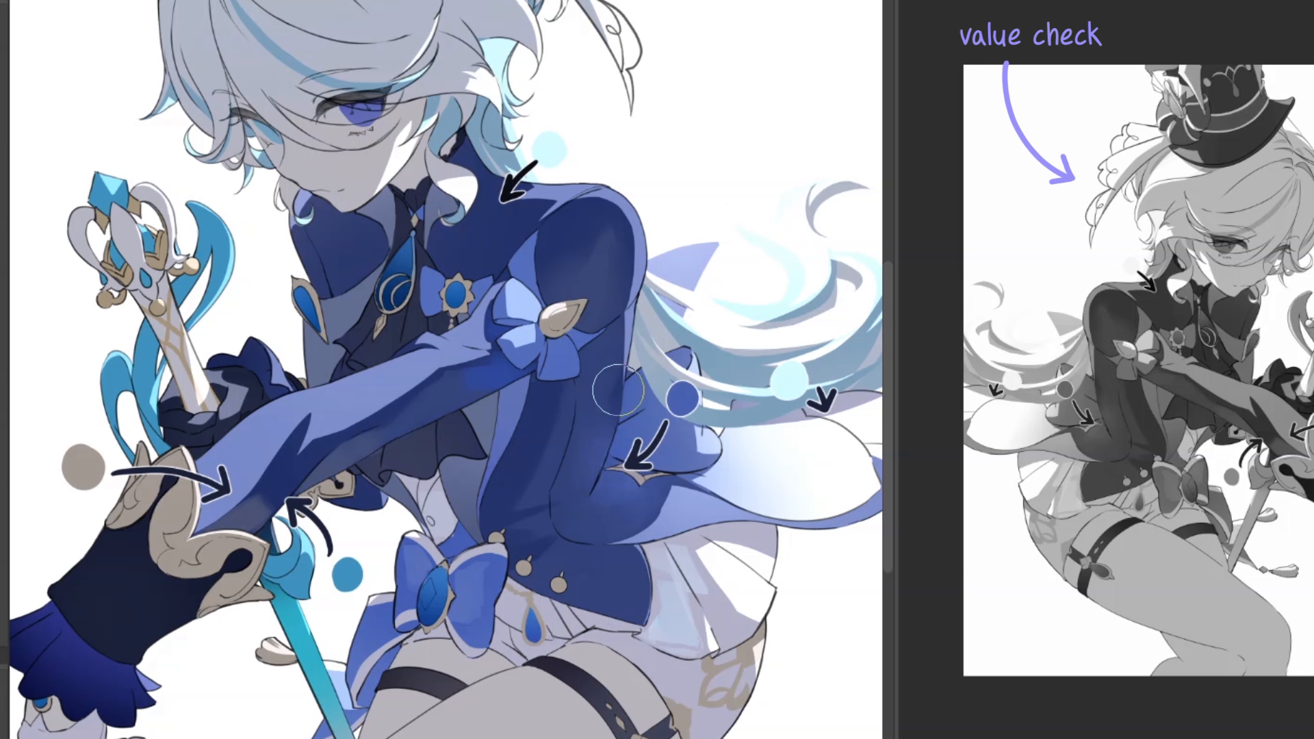
Brush reflected colours from adjacent surfaces into the shadows of the blue jacket and the outstretched sleeve
mouse_move(787, 398)
left_mouse_down()
mouse_move(775, 382)
mouse_move(635, 415)
left_mouse_up()
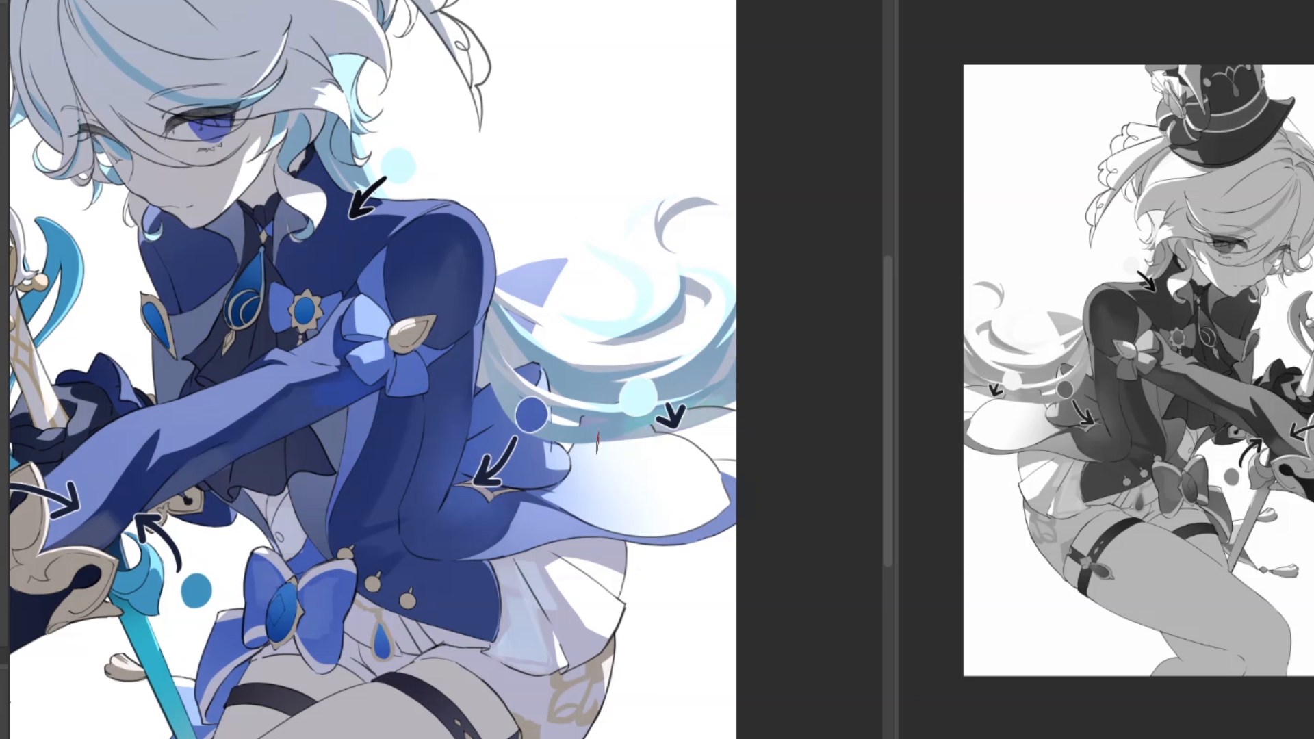
mouse_move(518, 432)
left_mouse_down()
mouse_move(531, 457)
mouse_move(505, 430)
left_mouse_up()
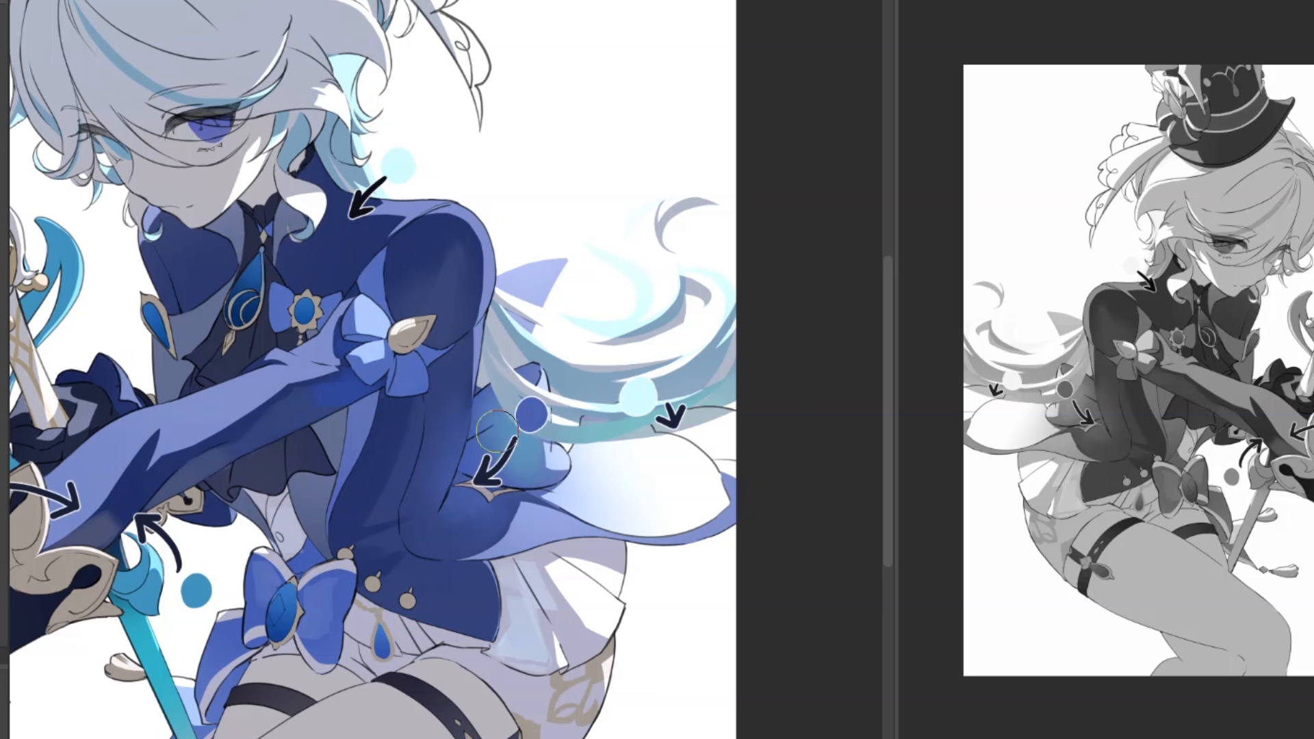
left_click_drag(581, 459, 768, 436)
mouse_move(522, 371)
left_mouse_down()
mouse_move(501, 374)
mouse_move(515, 373)
left_mouse_up()
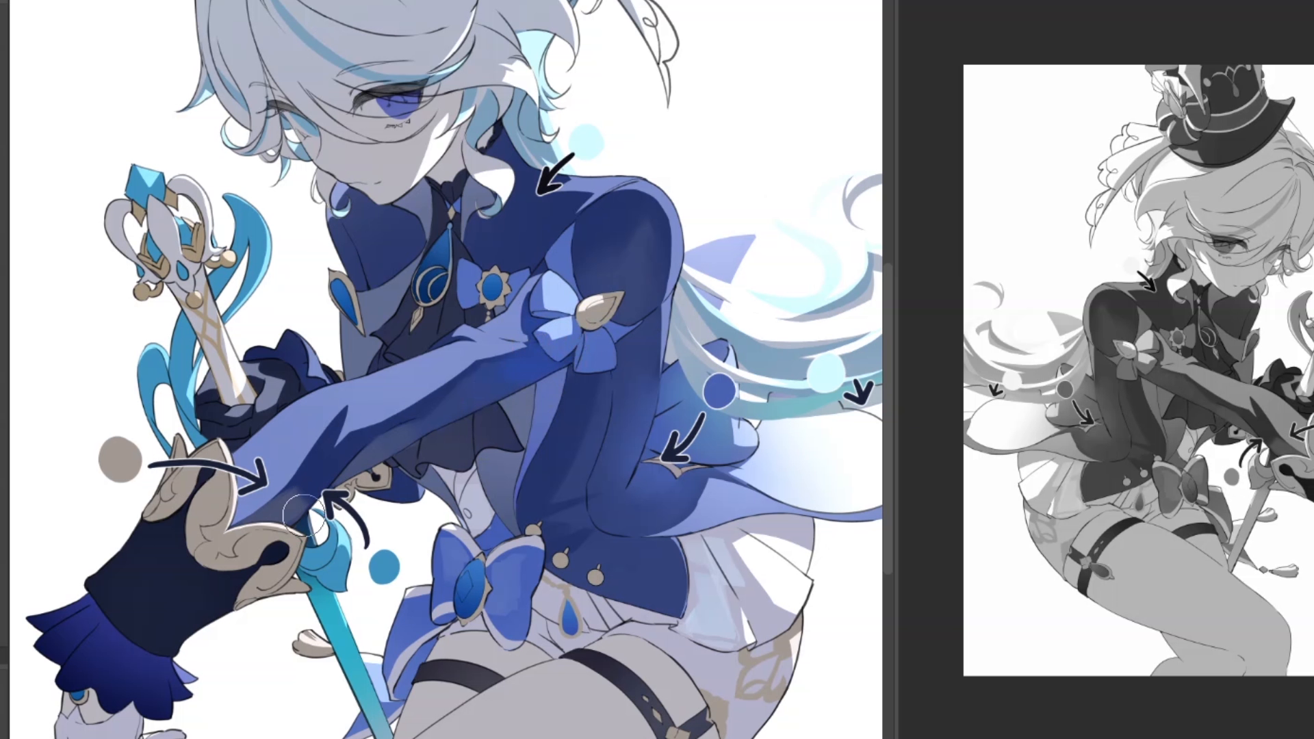
mouse_move(290, 505)
left_mouse_down()
mouse_move(274, 527)
mouse_move(260, 521)
left_mouse_up()
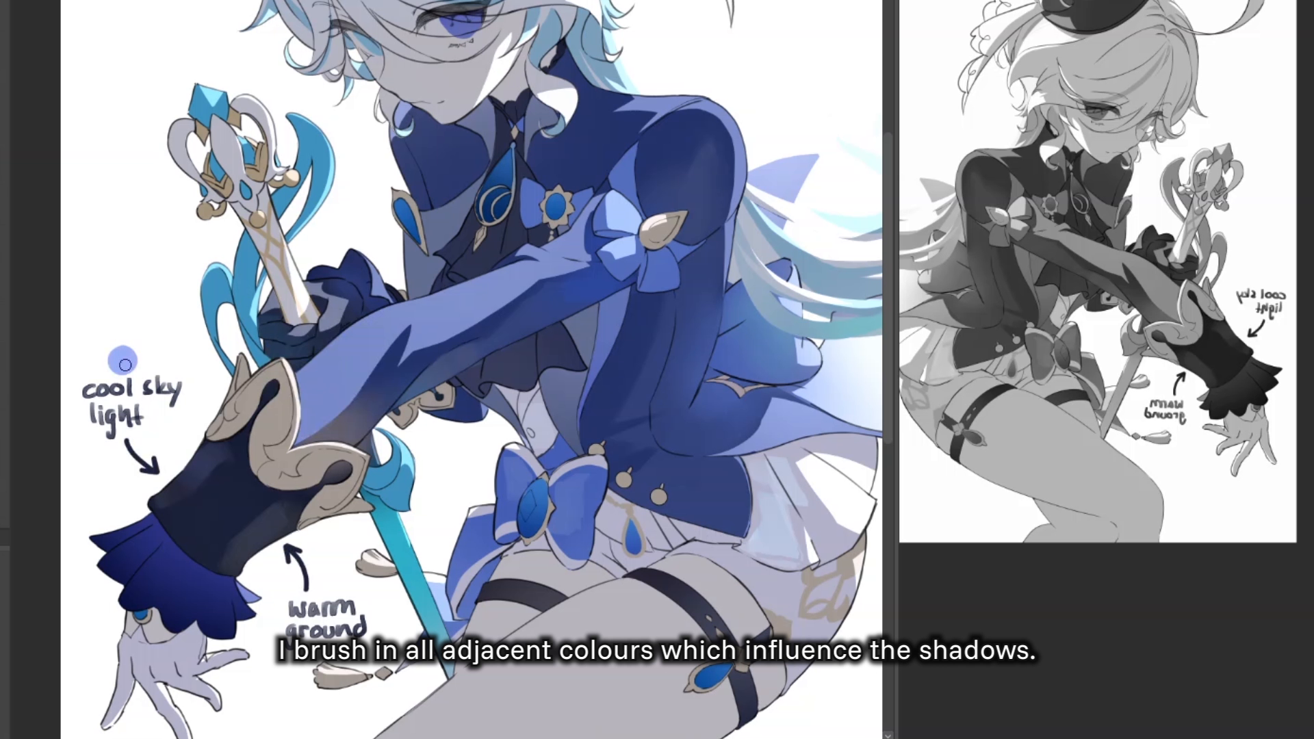
Brush the cool sky light and warm ground colours onto the dark glove cuff
left_click_drag(293, 669, 293, 679)
key("ctrl+z")
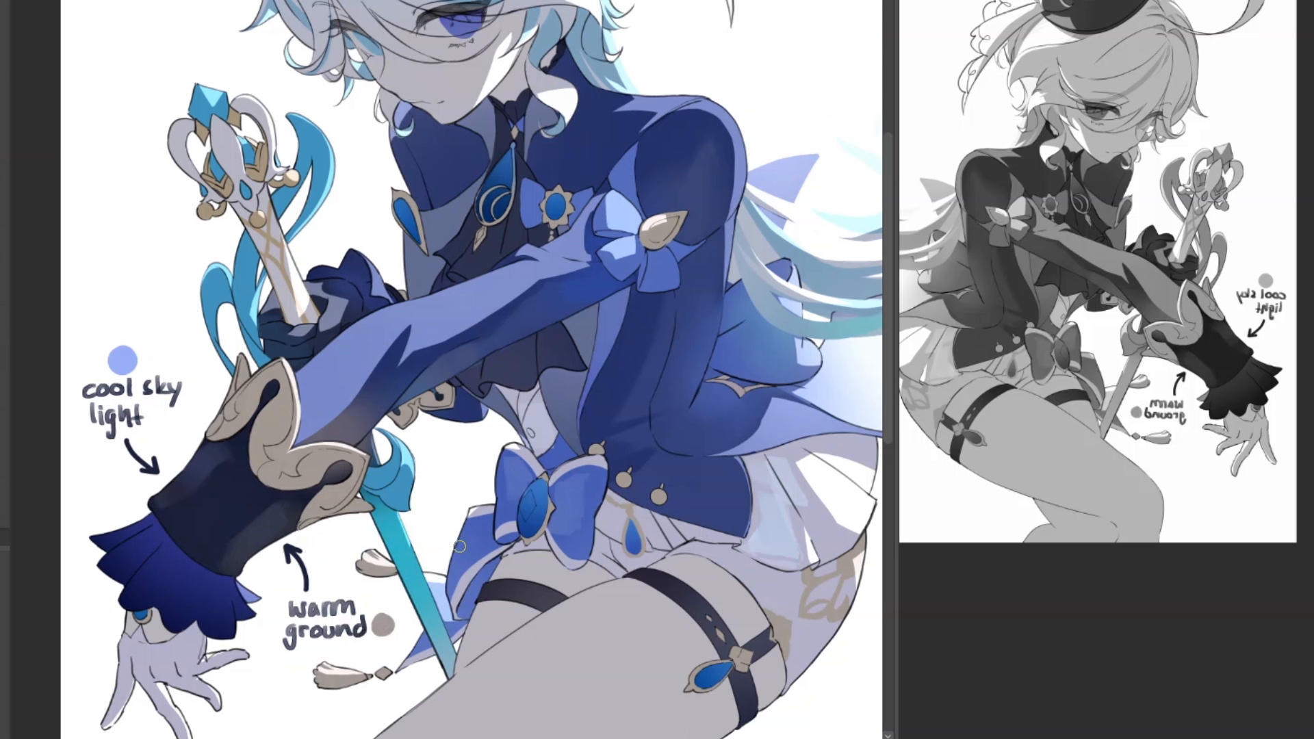
left_click_drag(460, 545, 473, 511)
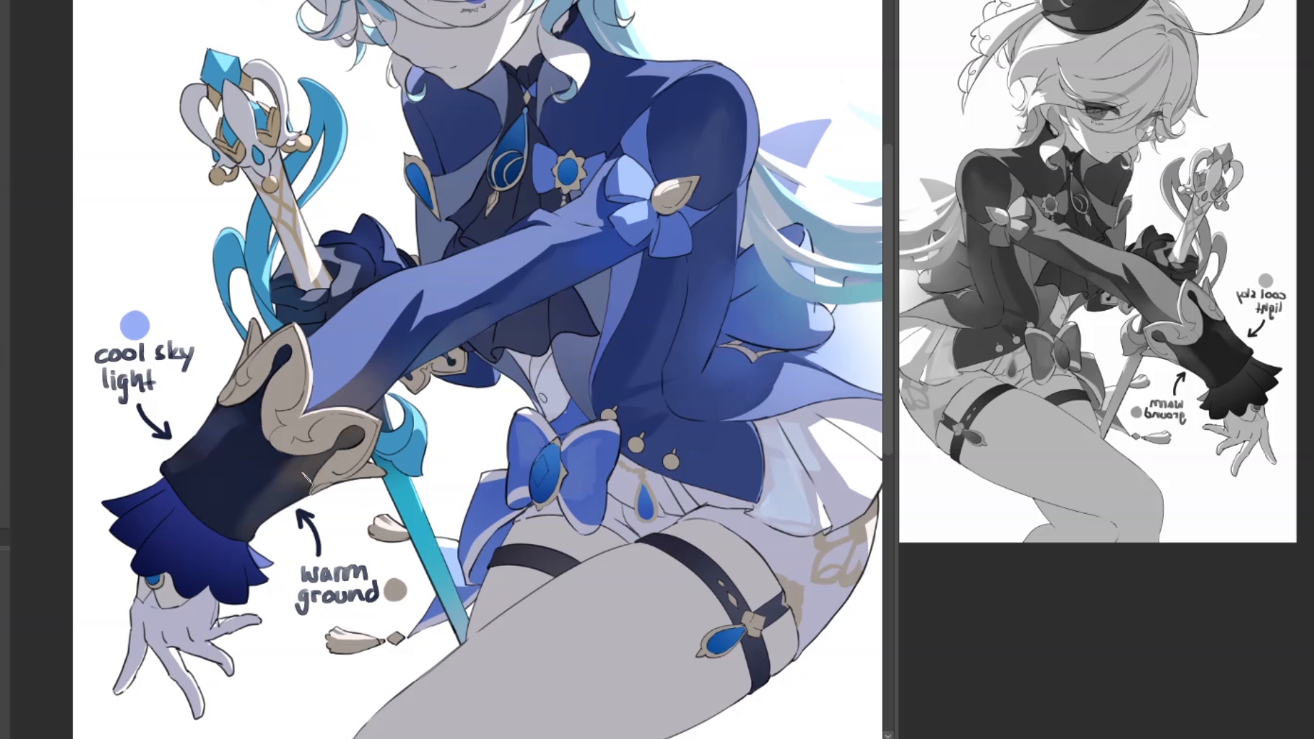
left_click_drag(277, 484, 246, 527)
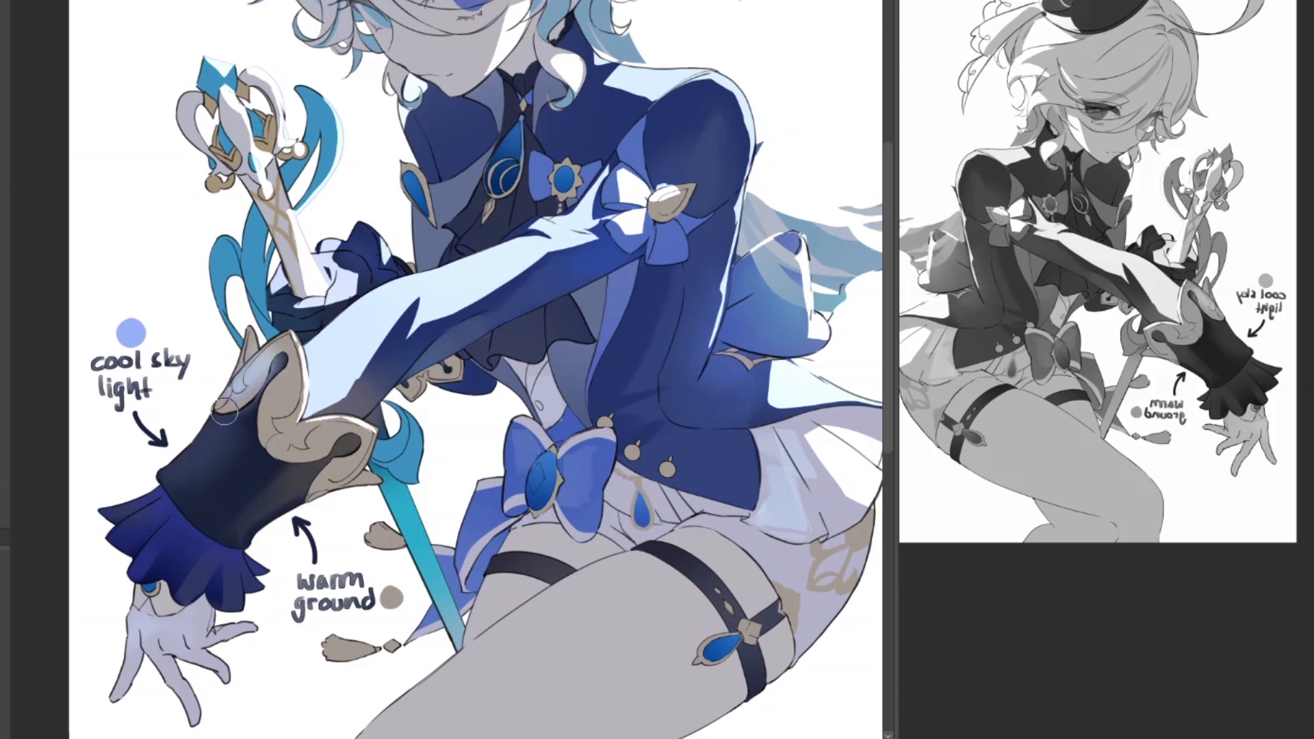
mouse_move(225, 411)
left_mouse_down()
mouse_move(274, 342)
mouse_move(233, 397)
mouse_move(264, 358)
left_mouse_up()
key("ctrl+z")
key("ctrl+z")
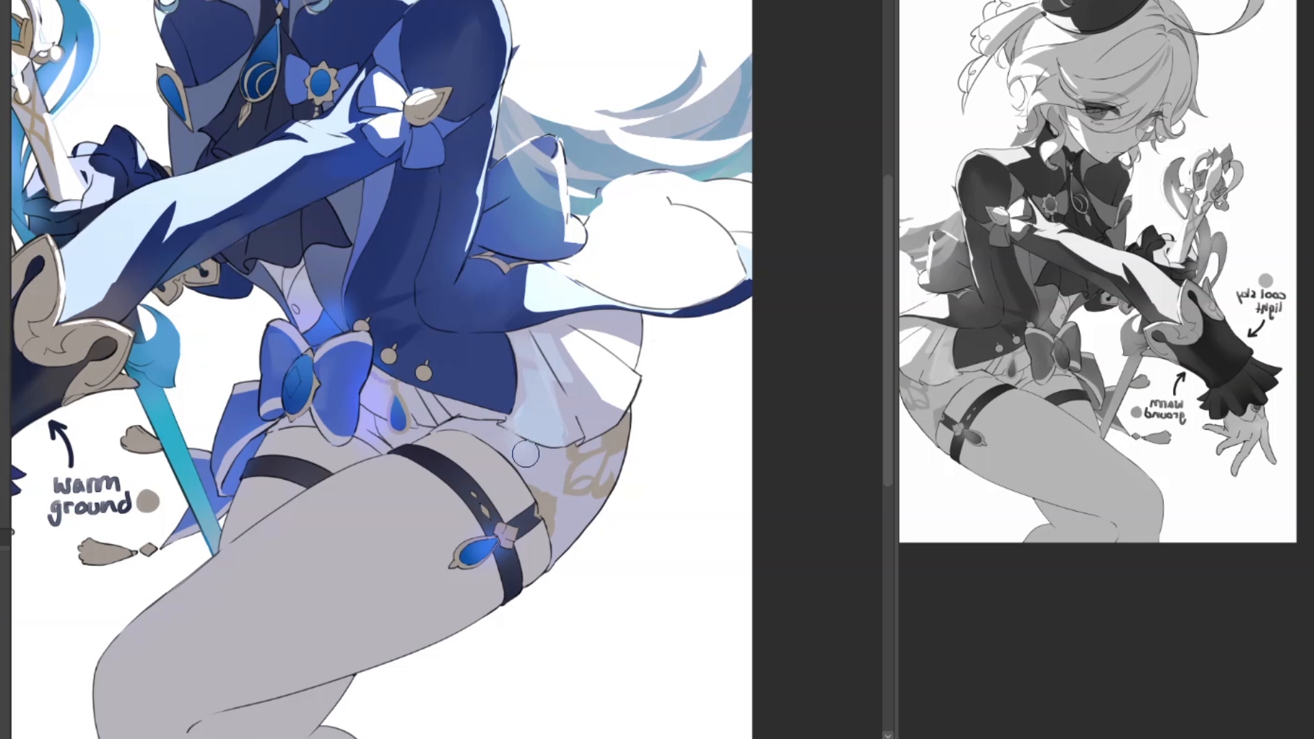
Brush soft reflected colour onto the white shorts and upper thigh beside the waist bow
mouse_move(492, 438)
left_mouse_down()
mouse_move(575, 472)
mouse_move(602, 425)
mouse_move(567, 568)
left_mouse_up()
key("alt")
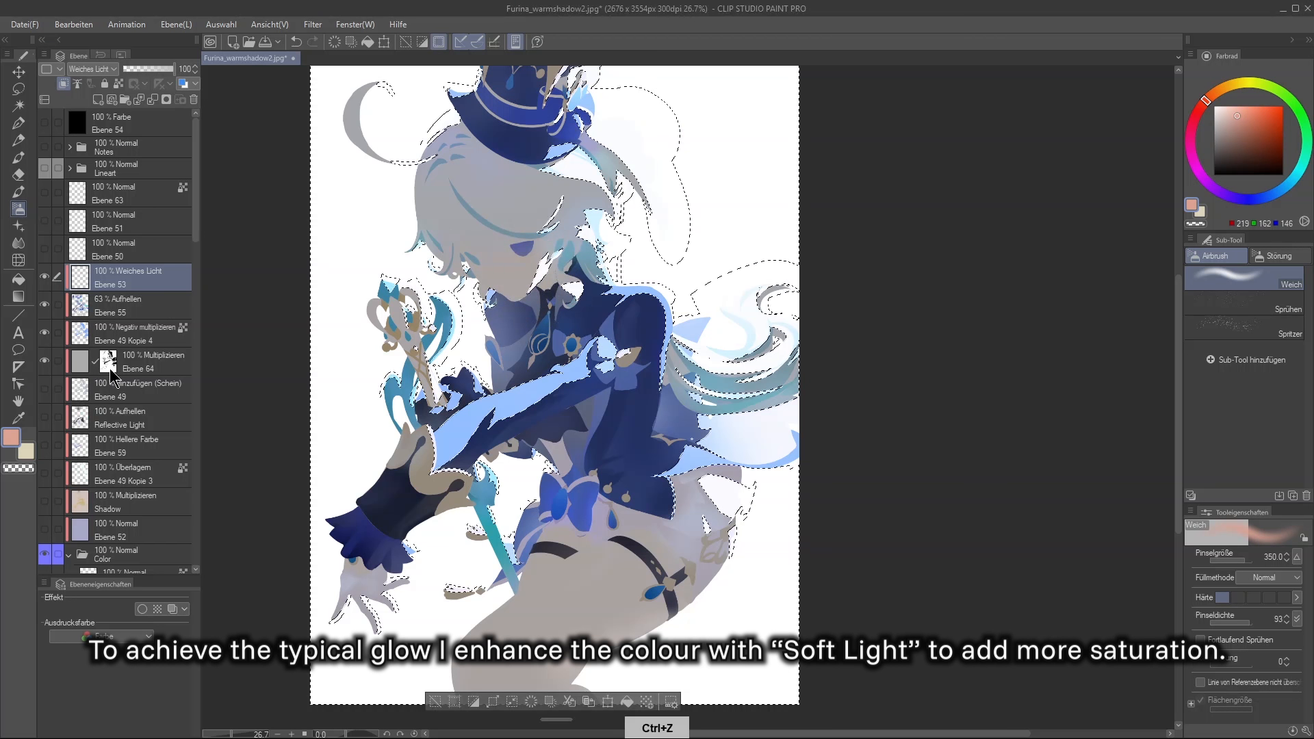
Airbrush a warm pink over the thigh and skin shadows on the Weiches Licht layer, using a brush size of up to 500
mouse_move(589, 384)
left_mouse_down()
mouse_move(657, 205)
mouse_move(636, 226)
left_mouse_up()
left_click_drag(568, 646, 685, 602)
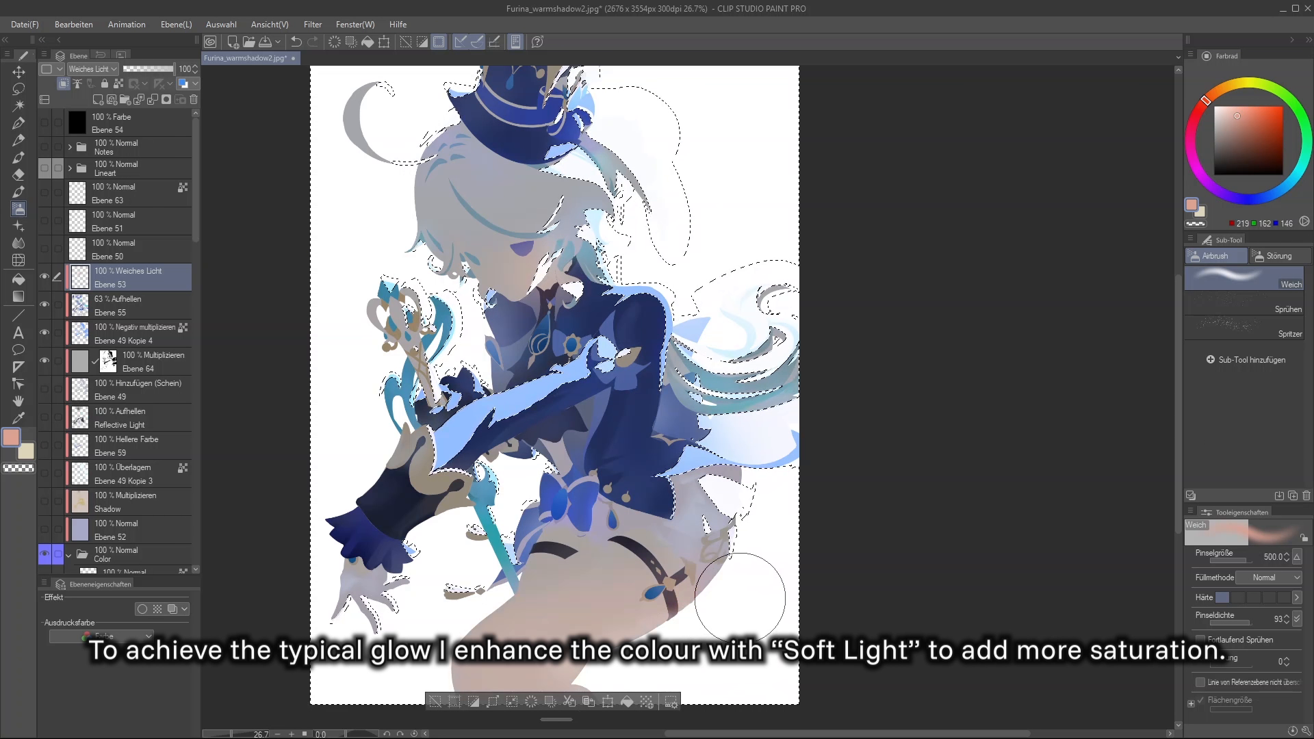
left_click_drag(684, 602, 753, 595)
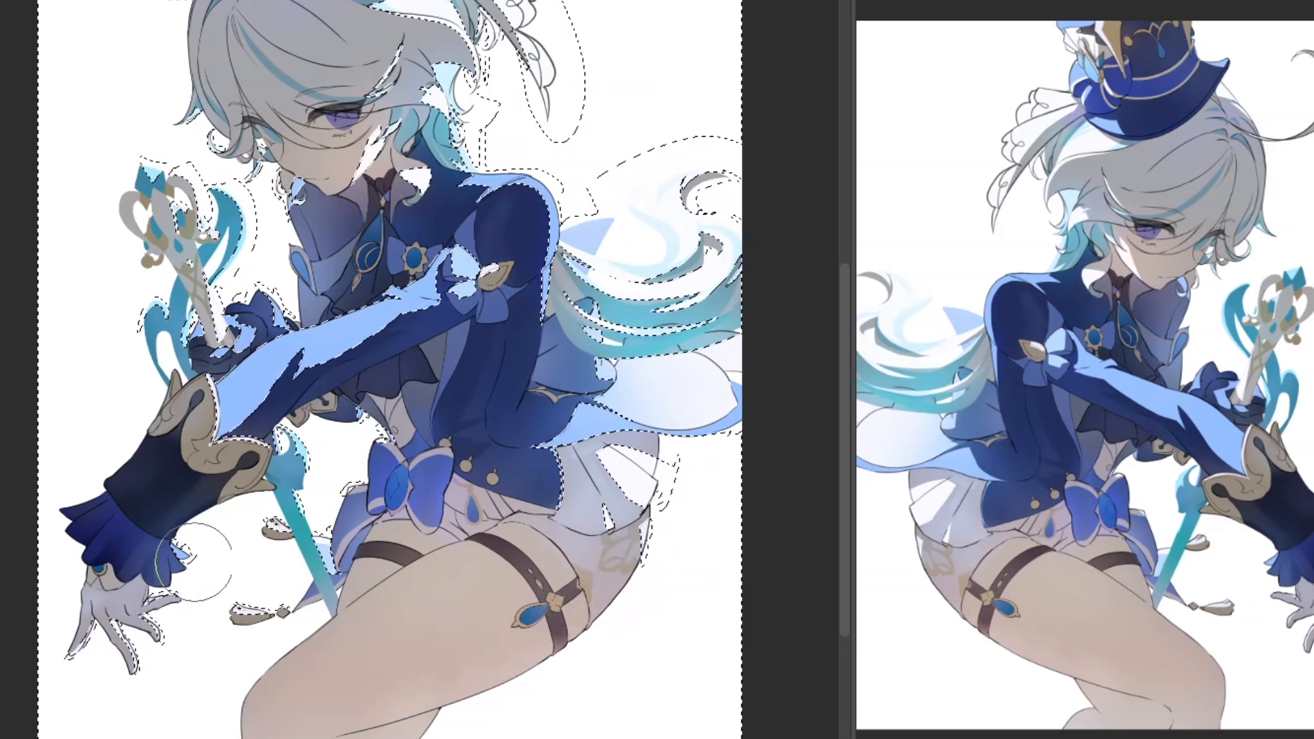
Airbrush soft colour over the shaded gloved hand, tassels and shorts, undoing the unwanted strokes
mouse_move(194, 563)
left_mouse_down()
mouse_move(123, 598)
mouse_move(100, 684)
left_mouse_up()
key("ctrl+z")
left_click_drag(196, 604, 143, 582)
left_click_drag(356, 561, 332, 607)
mouse_move(363, 555)
left_mouse_down()
mouse_move(414, 569)
mouse_move(393, 510)
mouse_move(412, 531)
mouse_move(357, 527)
left_mouse_up()
key("ctrl+z")
mouse_move(607, 501)
left_mouse_down()
mouse_move(739, 440)
mouse_move(674, 594)
left_mouse_up()
key("bracketright")
key("bracketright")
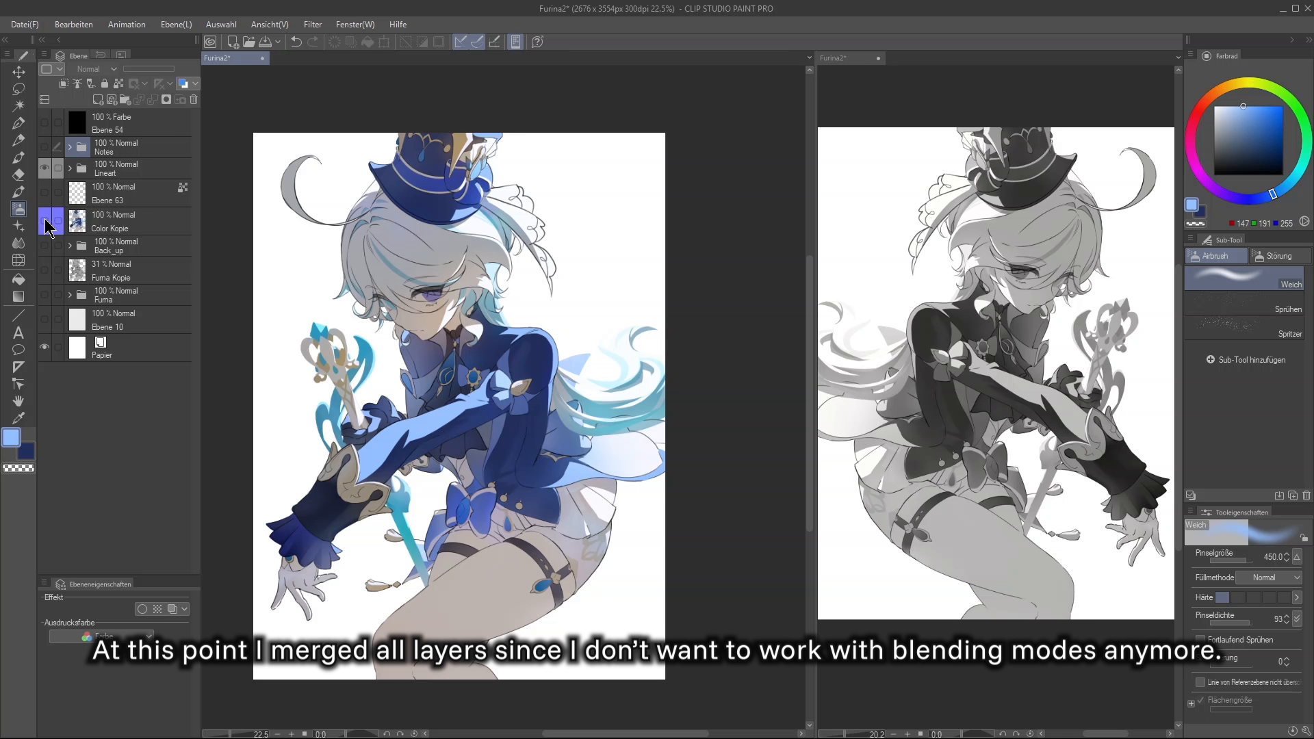
Hide and show the merged Color Kopie layer to check it, and select it for painting
left_click(45, 221)
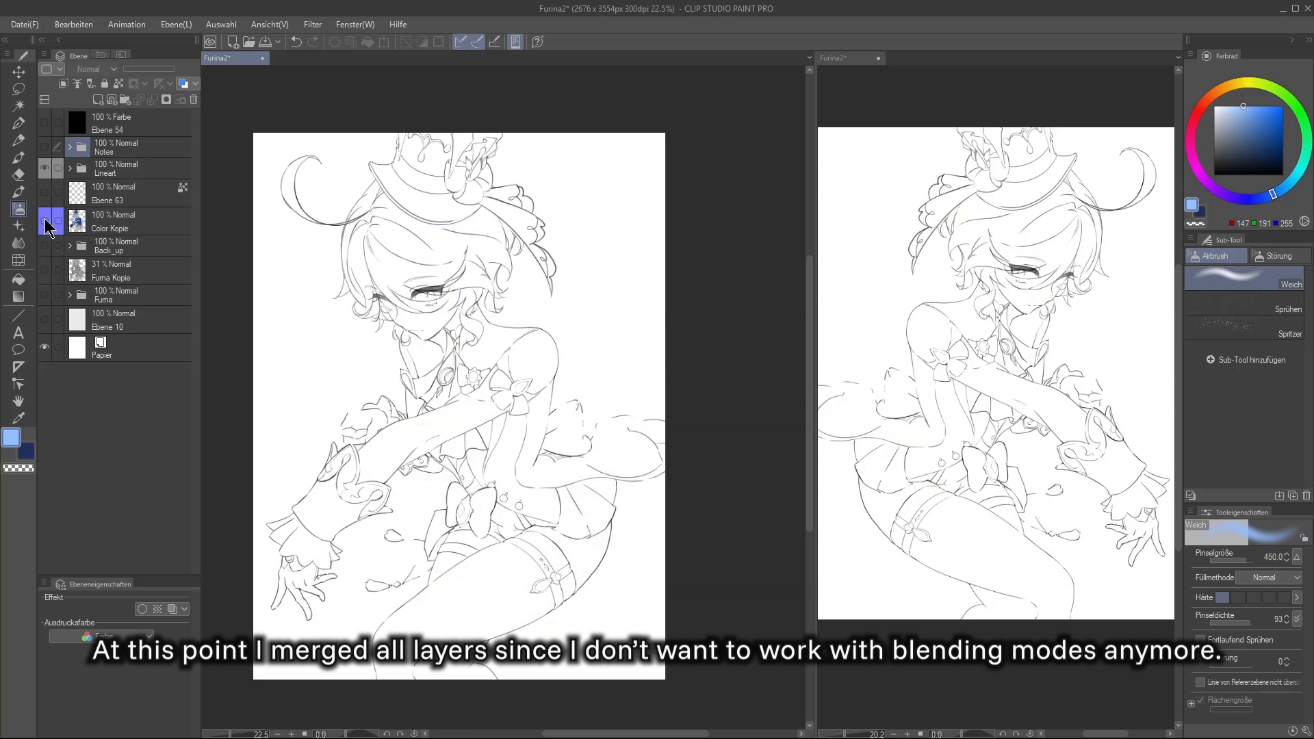
left_click(45, 221)
left_click(117, 226)
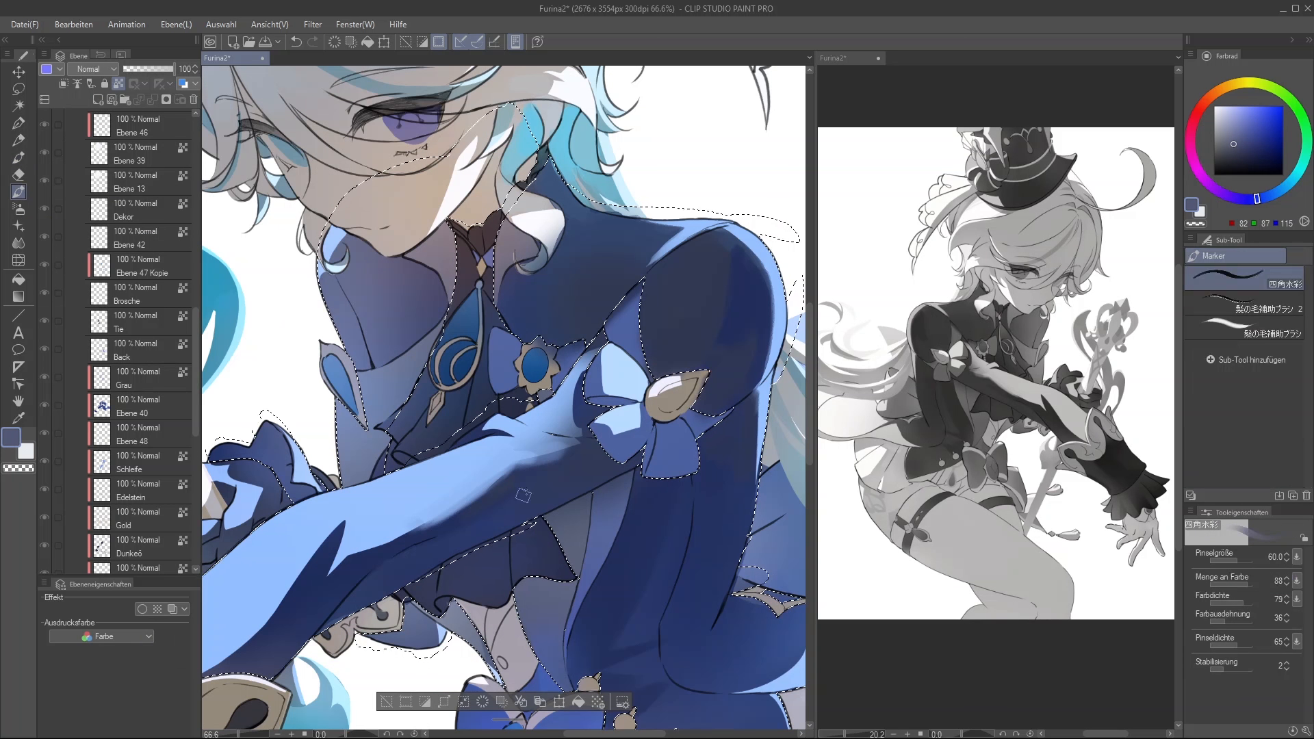
Paint muted blue shadows and light blue tones into the folds of the outstretched sleeve
mouse_move(506, 492)
left_mouse_down()
mouse_move(561, 479)
mouse_move(369, 586)
mouse_move(521, 514)
left_mouse_up()
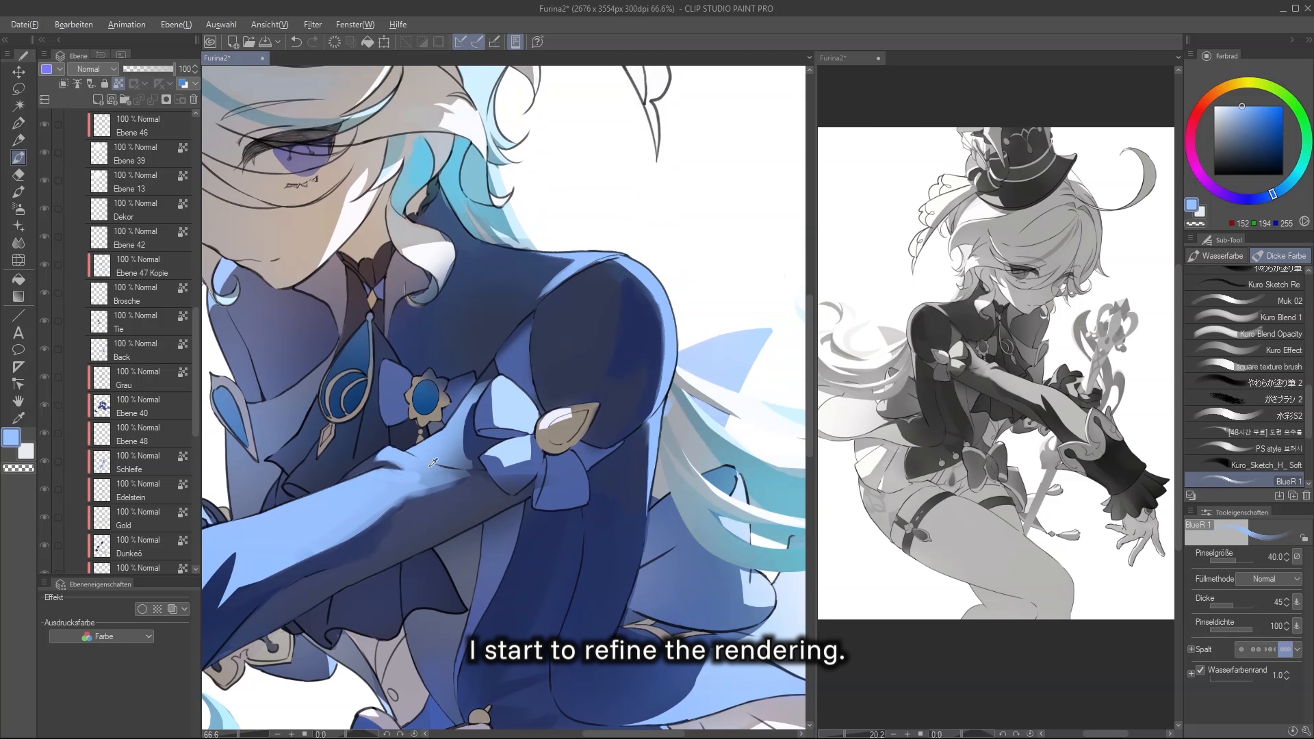
mouse_move(458, 473)
left_mouse_down()
mouse_move(432, 492)
mouse_move(450, 477)
mouse_move(493, 489)
left_mouse_up()
left_click(418, 468, "alt")
left_click(455, 487, "alt")
left_click(472, 480, "alt")
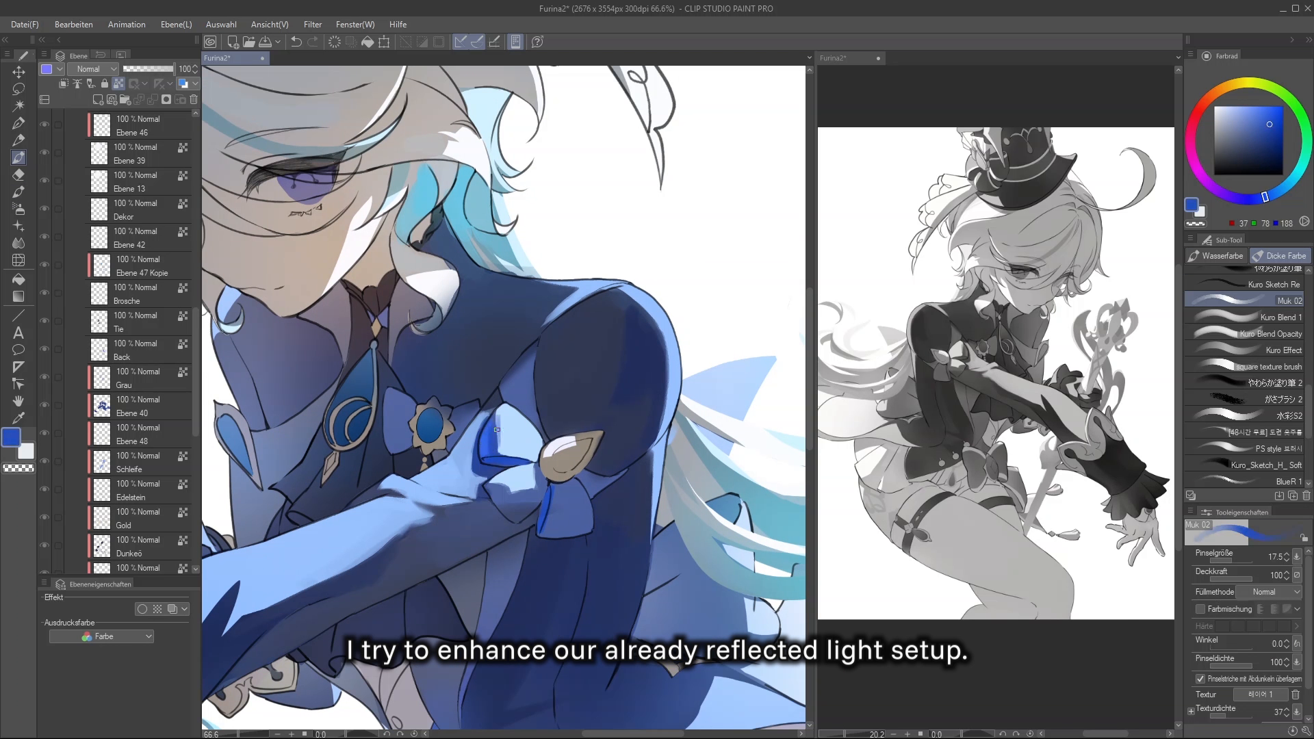
Paint saturated blue reflected light and sampled muted blues into the bow on the upper arm
left_click(497, 421, "alt")
left_click(524, 440, "alt")
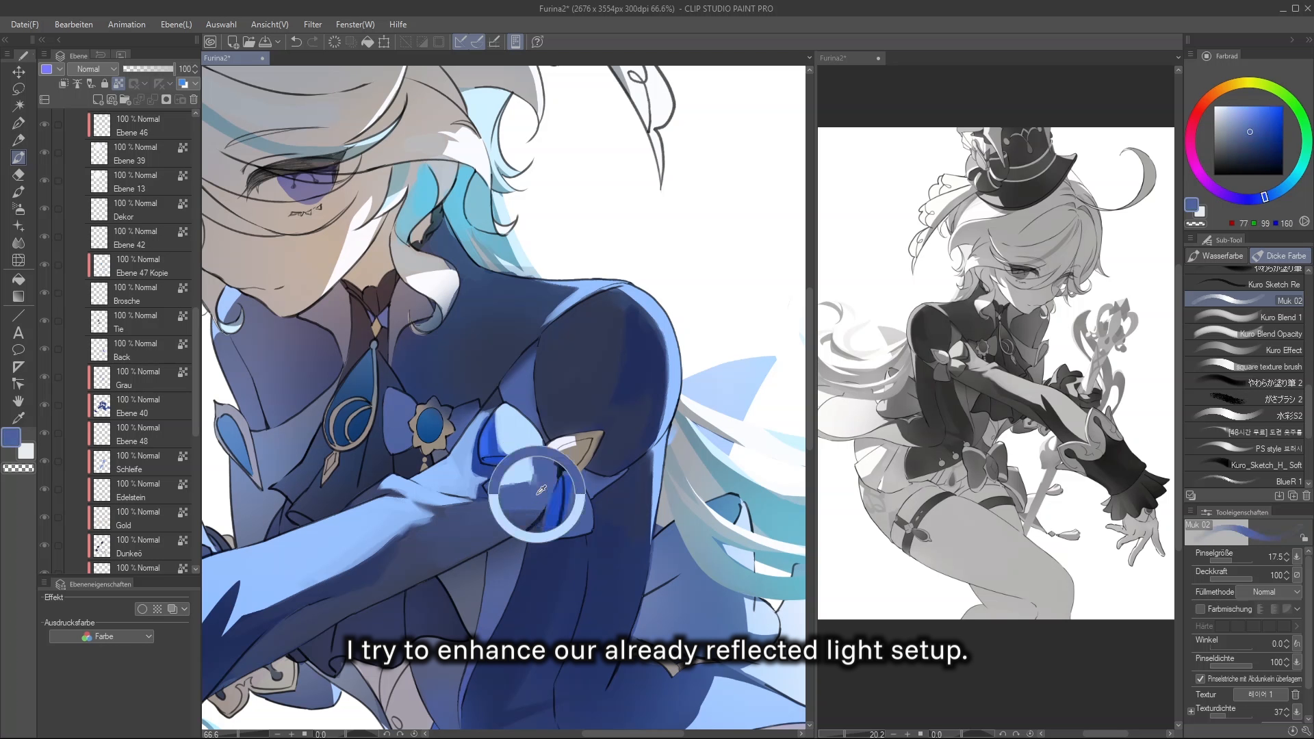
left_click(520, 445, "alt")
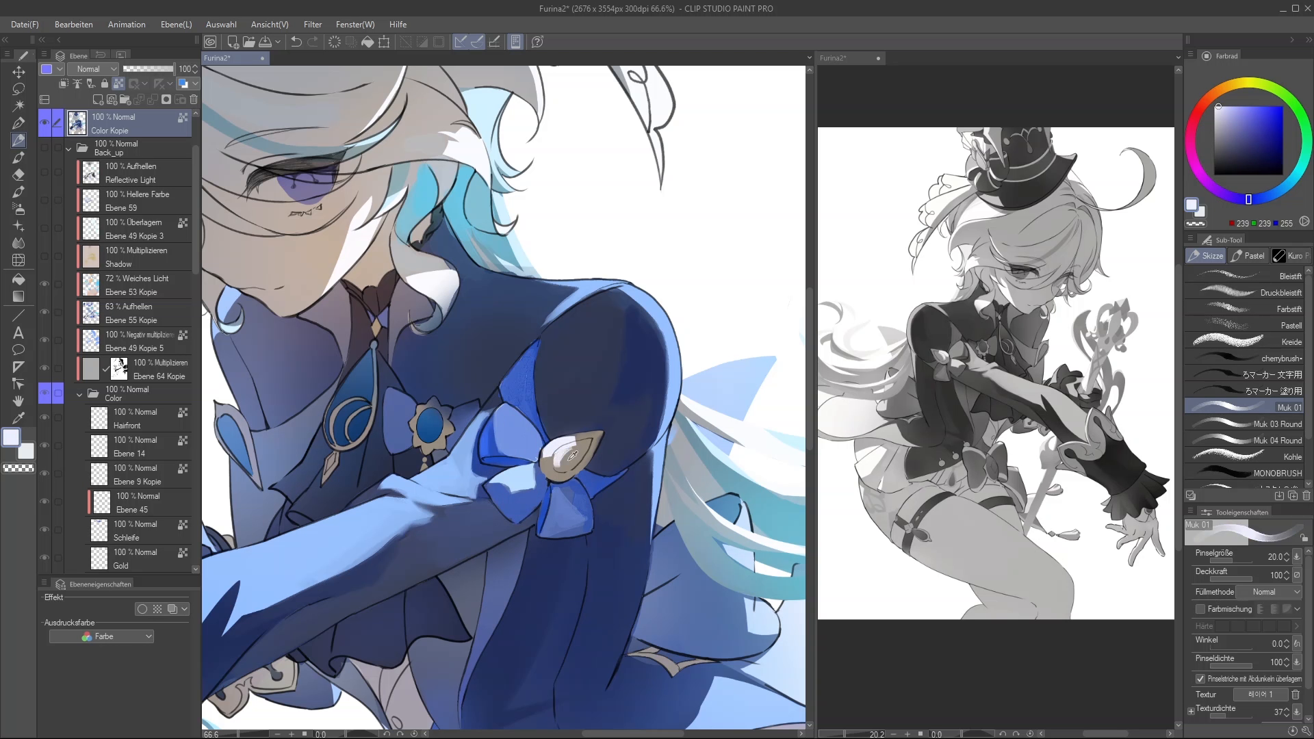
Shade the gold ornament on the upper-arm bow with a dark brown sampled from it
left_click(574, 454, "alt")
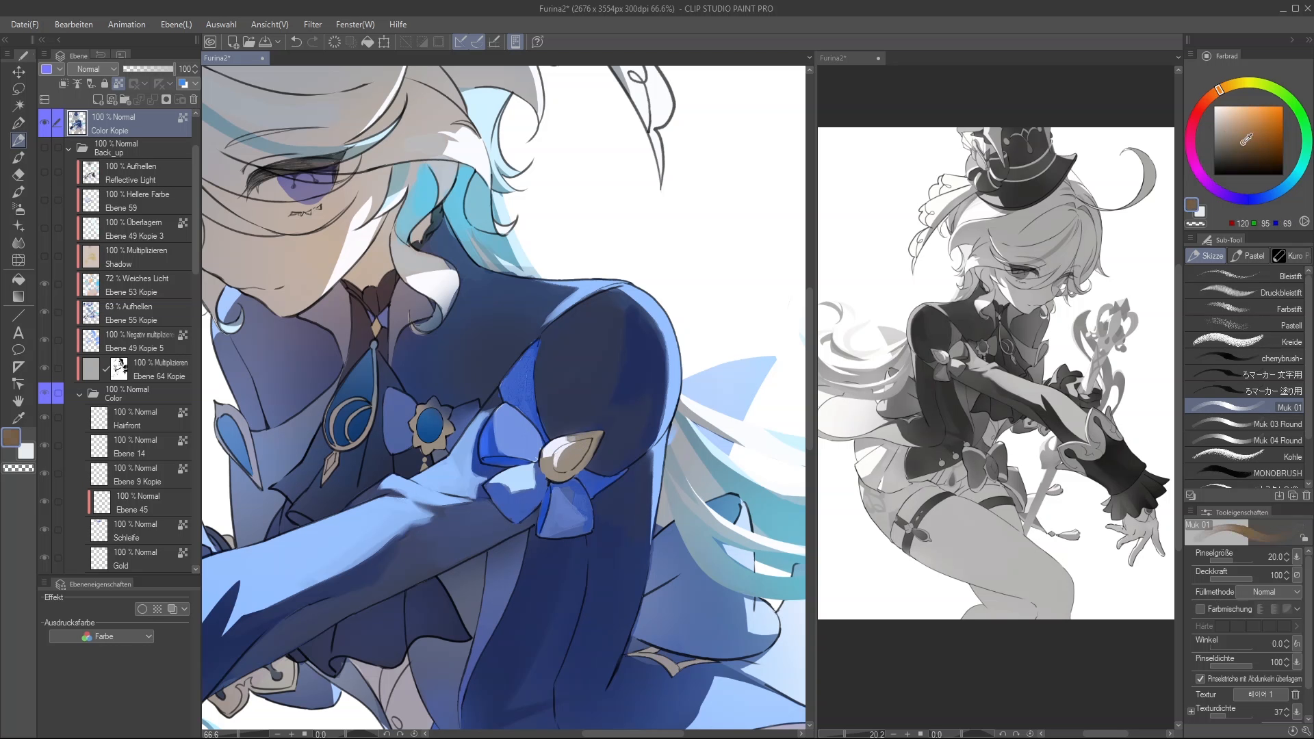
left_click(563, 457, "alt")
left_click_drag(547, 445, 643, 565)
key("b")
key("p")
Paint sampled blue shading into the jacket folds below the upper-arm bow
left_click_drag(618, 477, 618, 505)
left_click_drag(605, 617, 620, 533)
left_click(552, 488, "alt")
left_click_drag(630, 489, 627, 466)
mouse_move(590, 472)
left_mouse_down()
mouse_move(601, 537)
mouse_move(558, 604)
left_mouse_up()
key("b")
left_click(566, 496, "alt")
Select an area of the jacket's upper sleeve, paint sampled shading inside it, and clear the selection
key("m")
left_click_drag(614, 334, 602, 342)
key("b")
left_click(582, 370, "alt")
left_click_drag(599, 363, 582, 441)
key("ctrl+d")
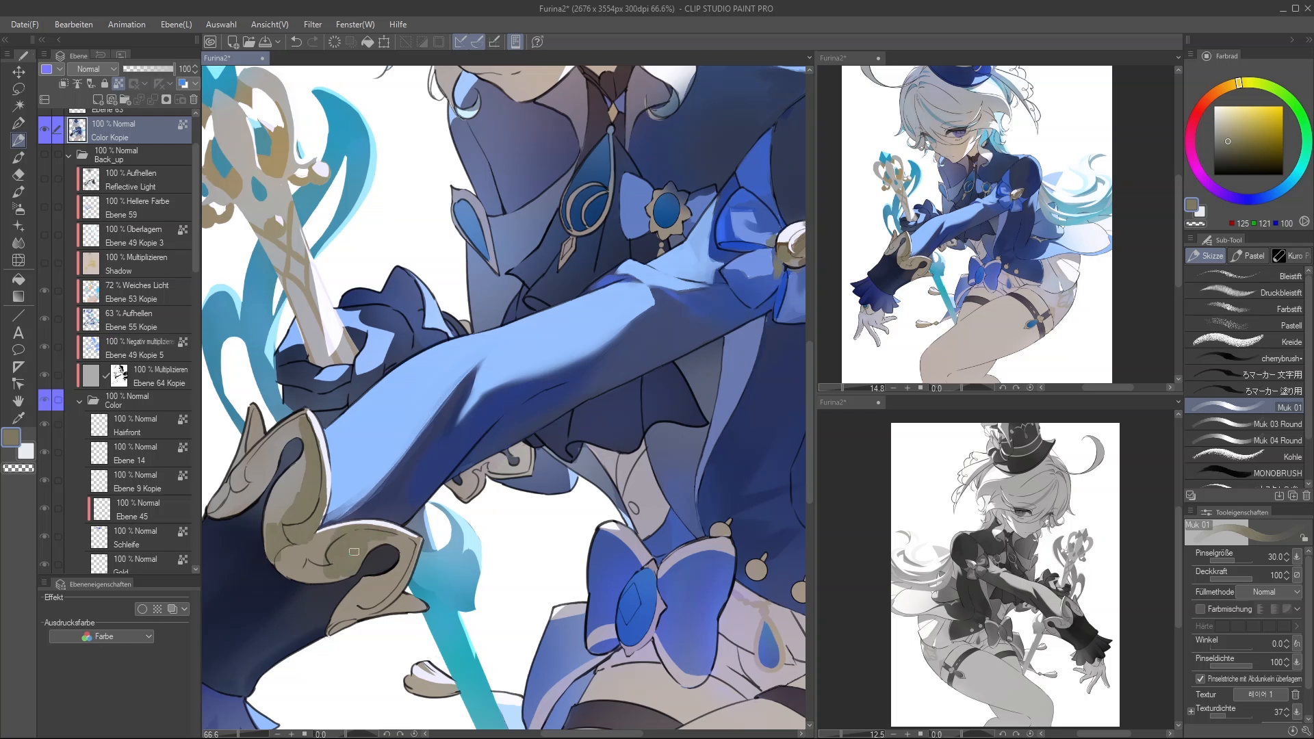
Shade the lower part of the gold glove trim with sampled gold and grey tones, undoing the overly saturated stroke
mouse_move(370, 547)
left_mouse_down()
mouse_move(410, 541)
mouse_move(412, 525)
mouse_move(355, 564)
left_mouse_up()
left_click(386, 544, "alt")
left_click(370, 541, "alt")
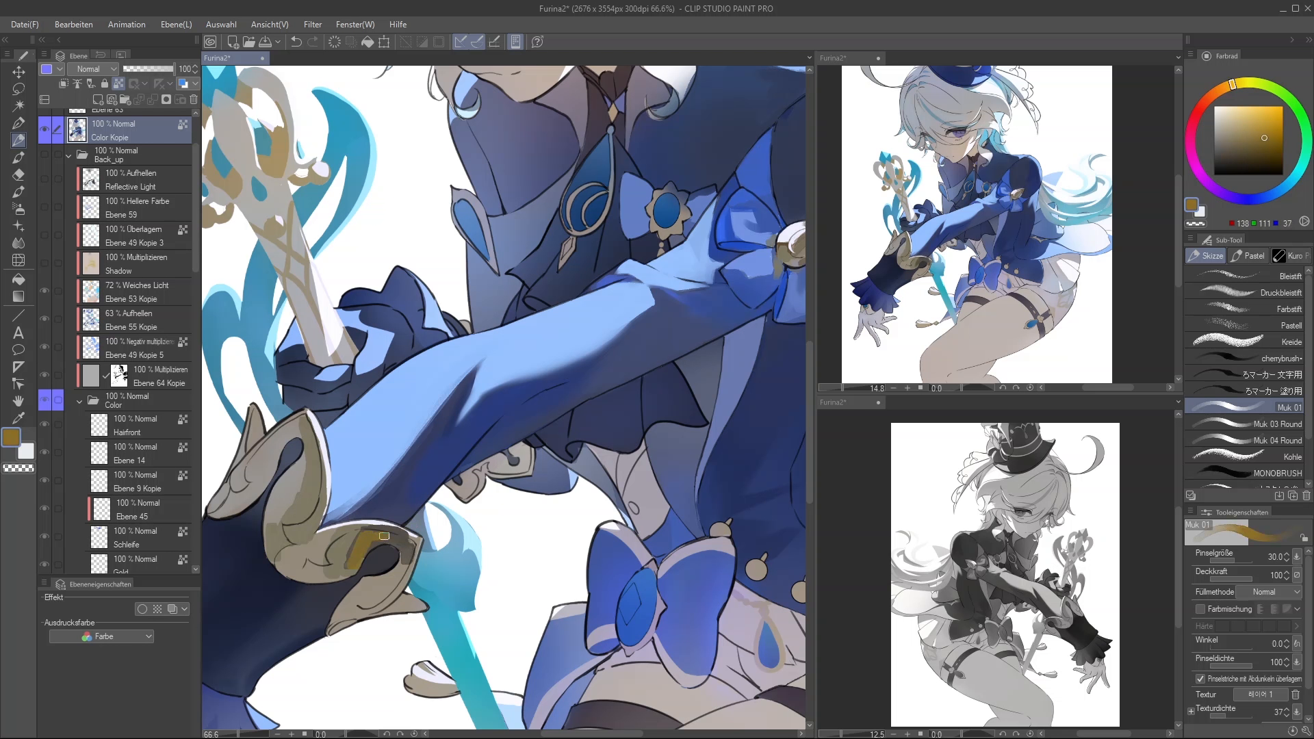
key("ctrl+z")
left_click(337, 615, "alt")
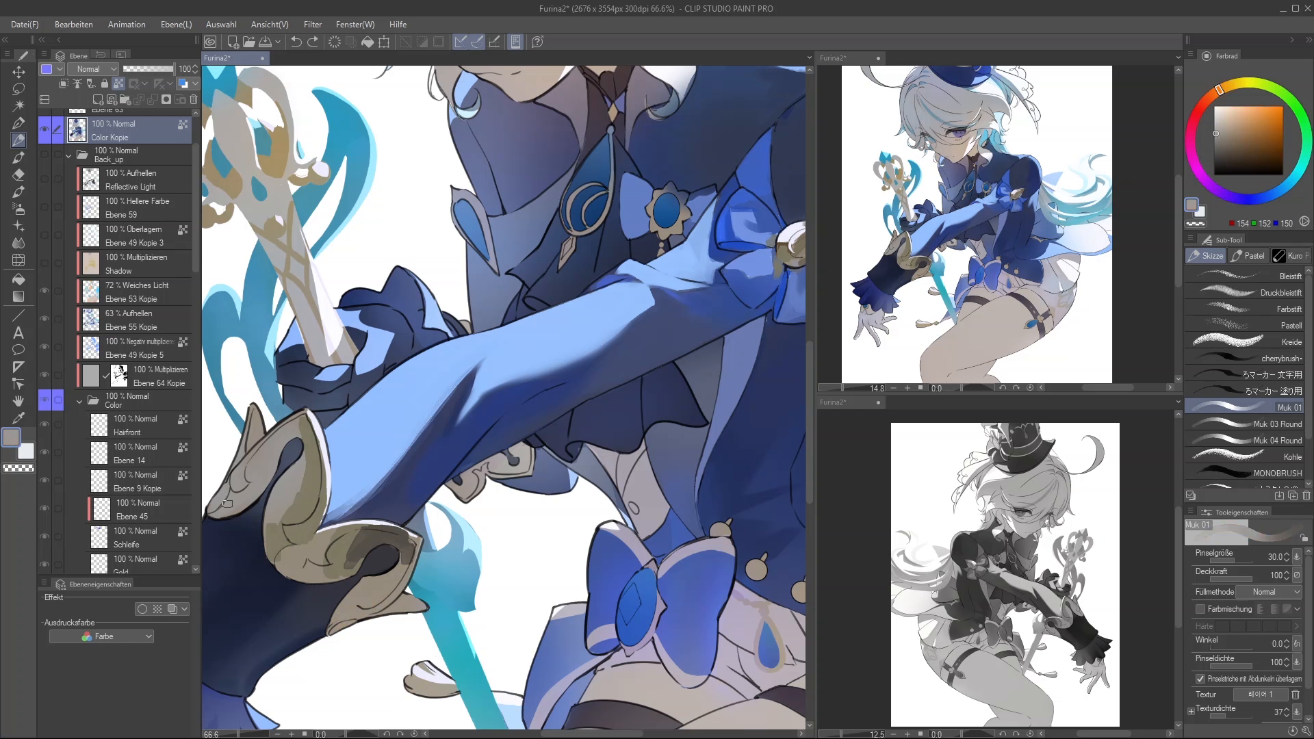
left_click_drag(376, 582, 412, 547)
key("b")
mouse_move(336, 595)
left_mouse_down()
mouse_move(396, 584)
mouse_move(394, 554)
left_mouse_up()
Paint shading and light edge highlights along the upper curl and rim of the gold glove trim
left_click_drag(297, 446, 273, 489)
left_click(269, 456, "alt")
key("p")
left_click_drag(289, 430, 266, 469)
mouse_move(260, 448)
left_mouse_down()
mouse_move(237, 484)
mouse_move(255, 484)
left_mouse_up()
left_click_drag(293, 427, 343, 444)
left_click(378, 489, "alt")
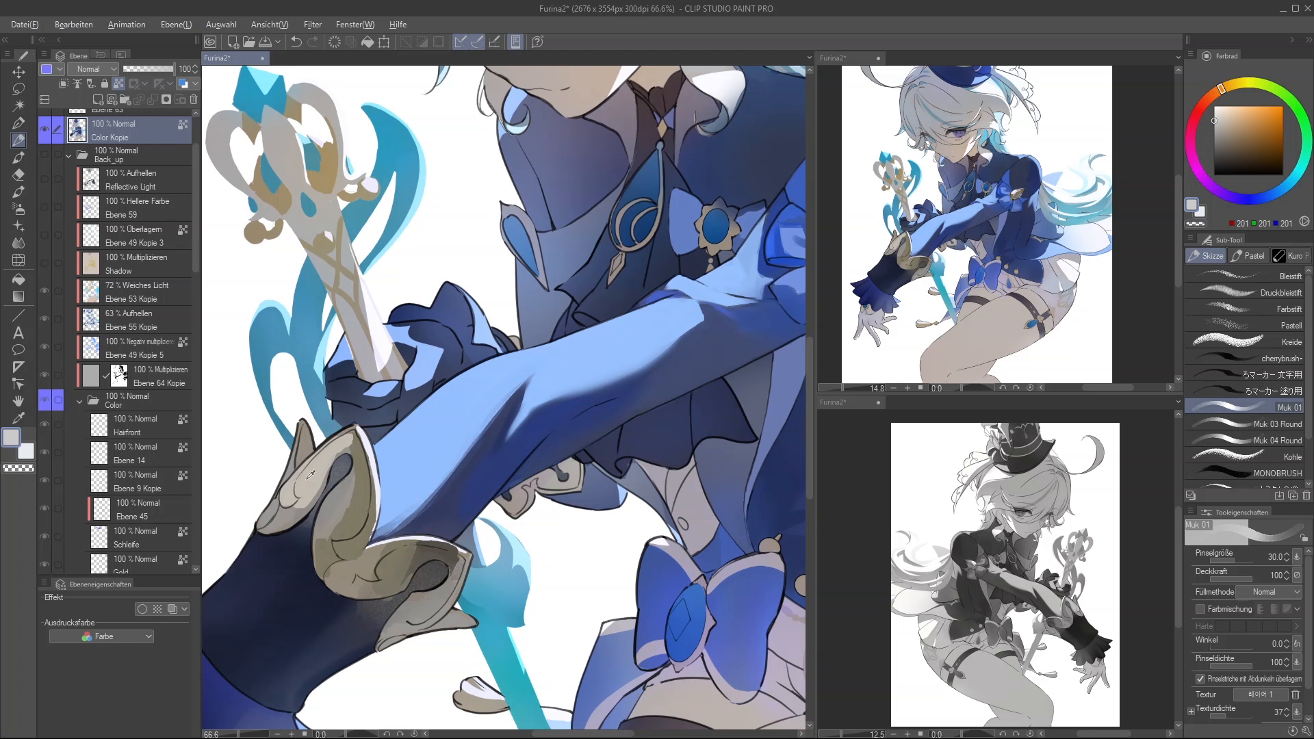
left_click(440, 555, "alt")
left_click_drag(467, 554, 465, 542)
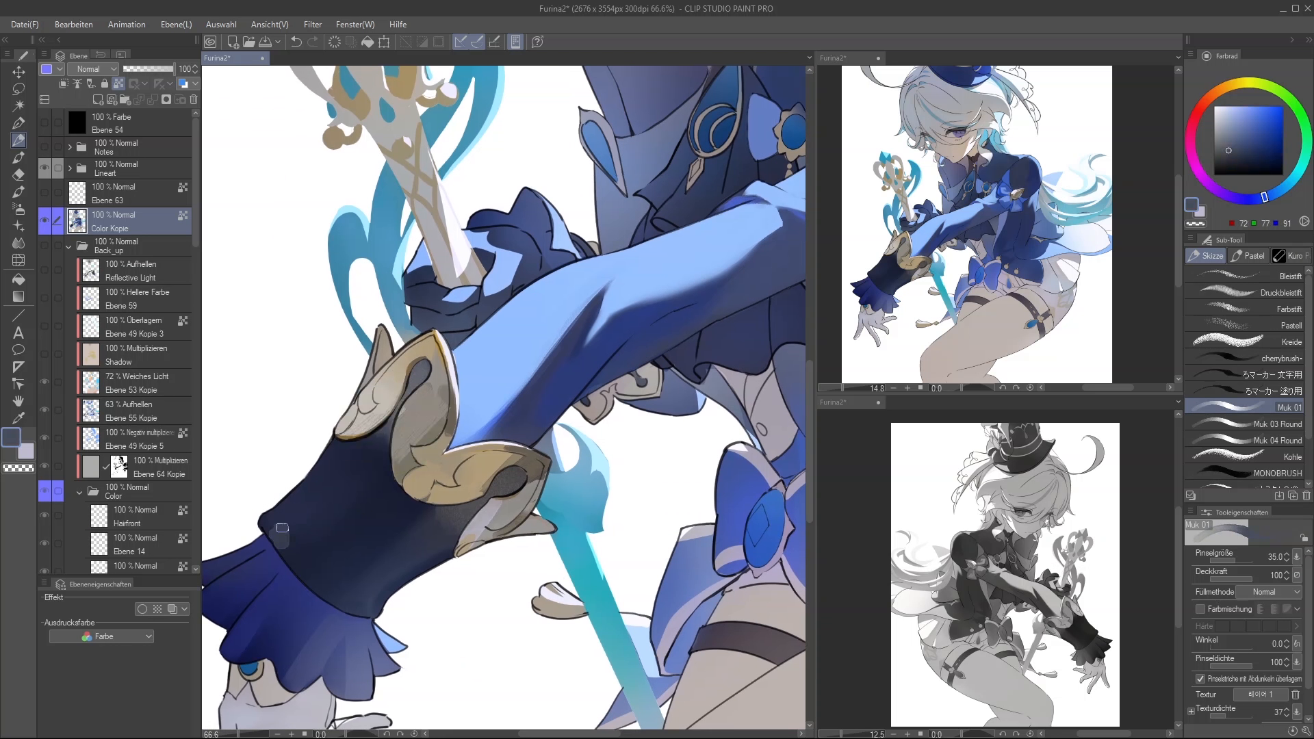
Paint grey-blue reflections on the dark glove cuff and add a saturated blue at the ruffle
left_click_drag(282, 530, 362, 450)
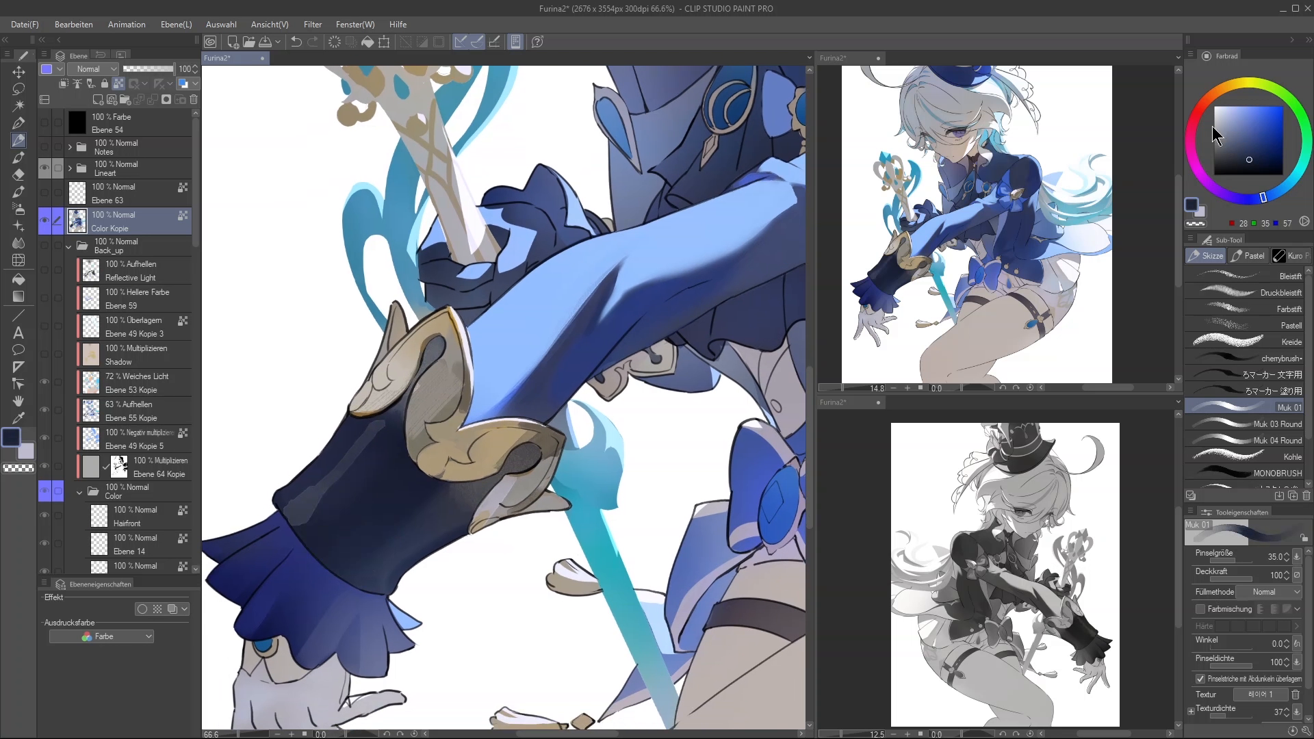
left_click_drag(1229, 150, 1269, 128)
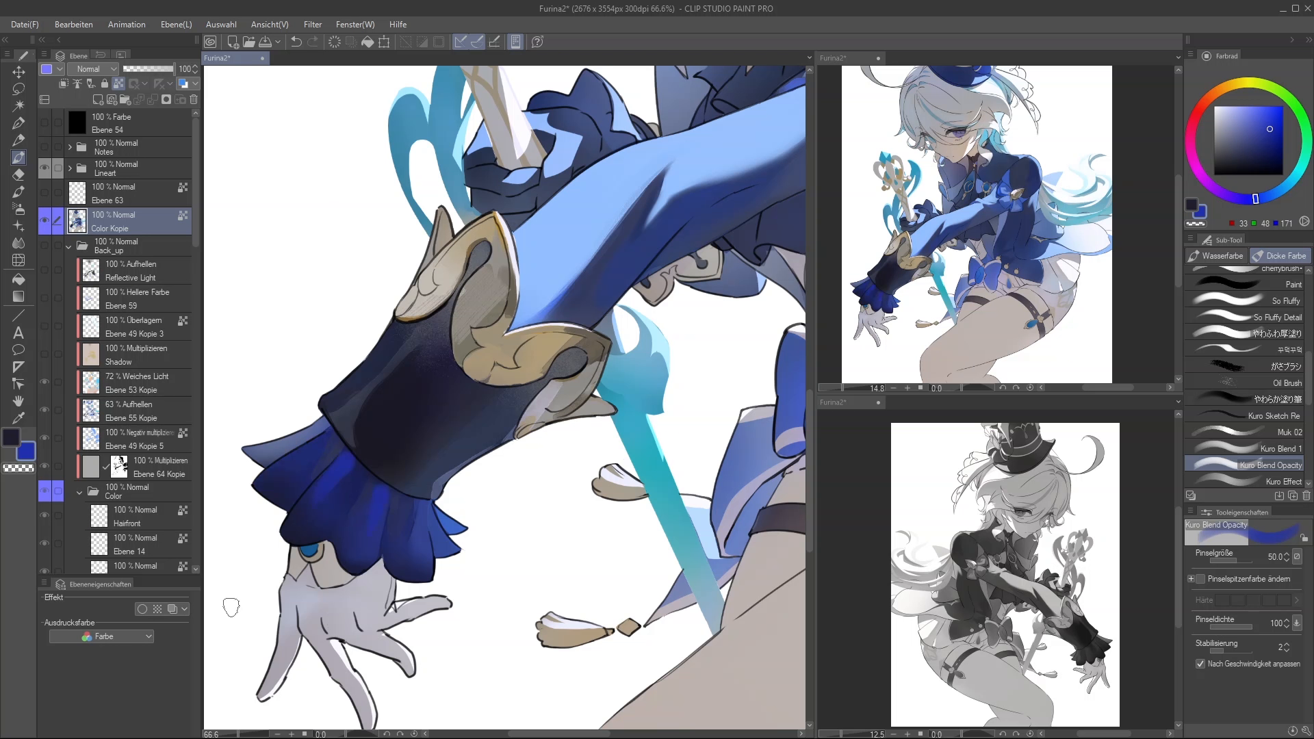
mouse_move(421, 472)
left_mouse_down()
mouse_move(311, 510)
mouse_move(315, 458)
mouse_move(295, 546)
mouse_move(365, 465)
left_mouse_up()
Paint and blend saturated blue shading within a selected part of the glove ruffle, and clear the selection
key("comma")
key("m")
key("b")
left_click_drag(296, 535, 327, 531)
left_click(297, 535, "alt")
left_click(360, 460, "alt")
key("ctrl+d")
key("b")
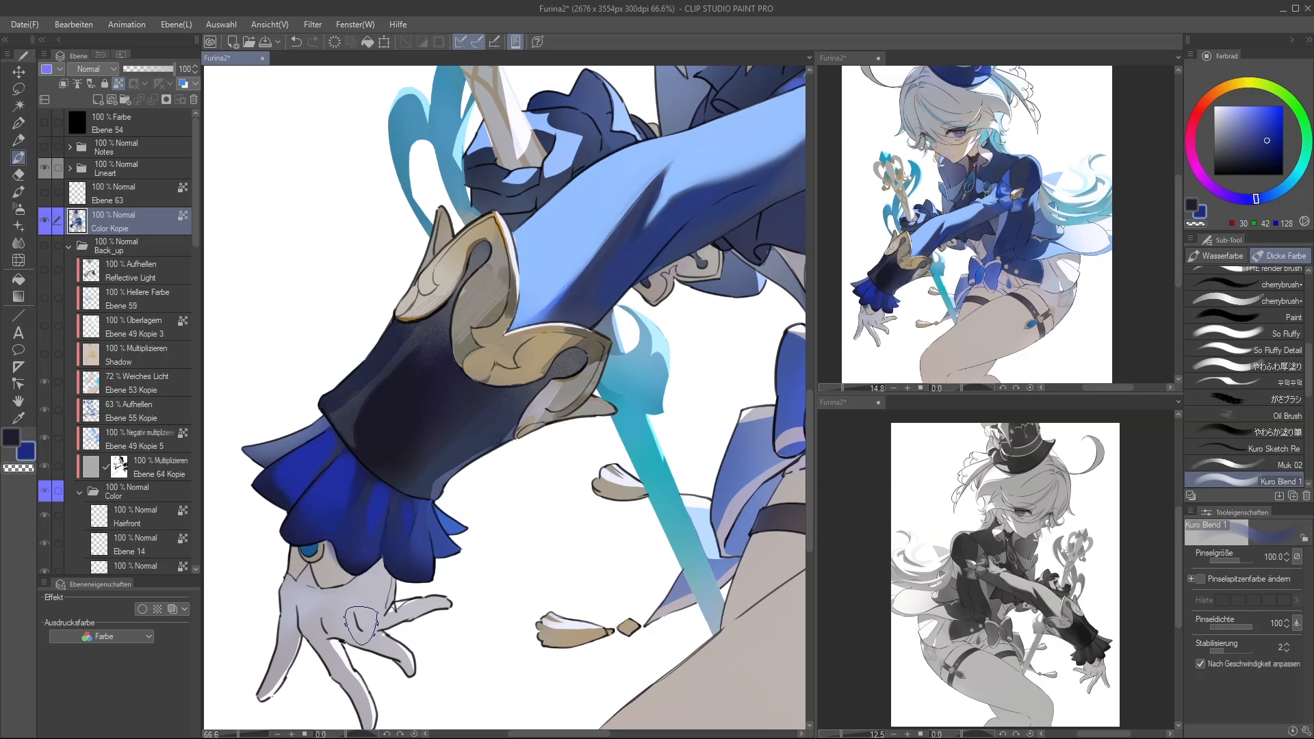
left_click(298, 472, "alt")
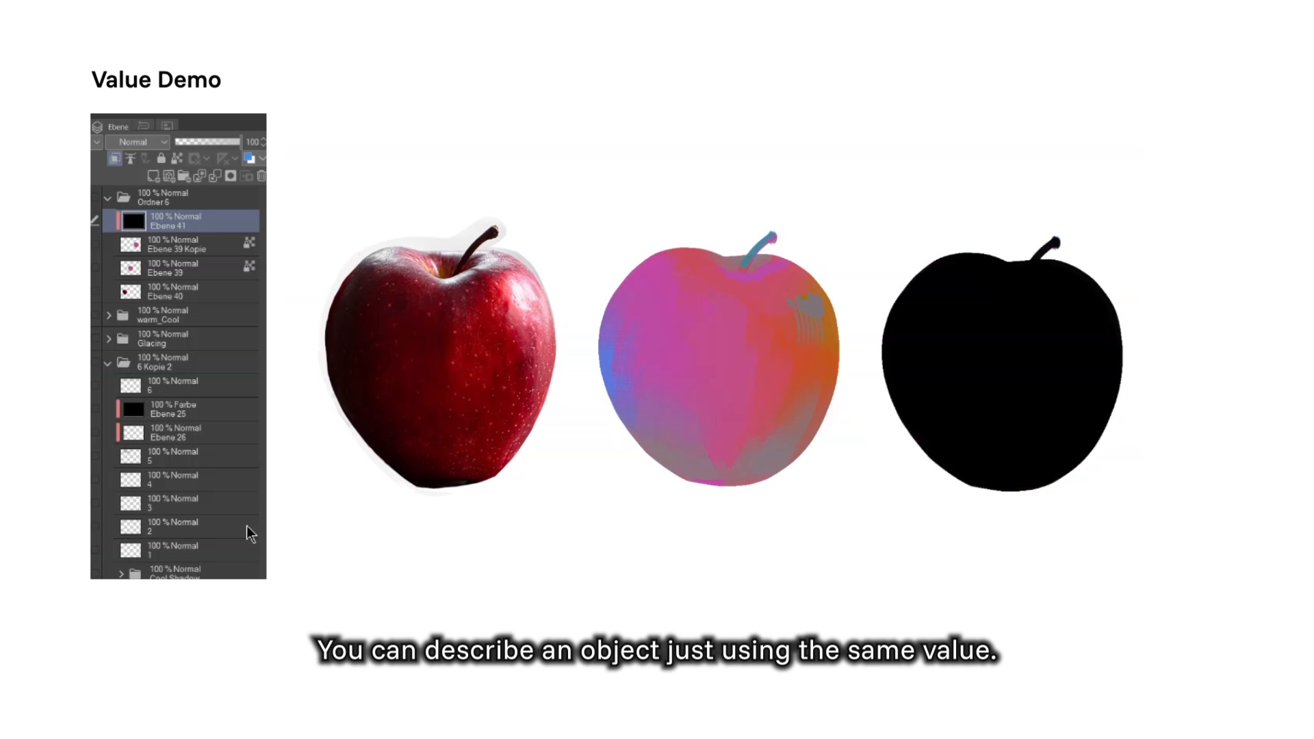
Set the blending mode of the black layer Ebene 41 above the apples to Farbe
left_click(140, 142)
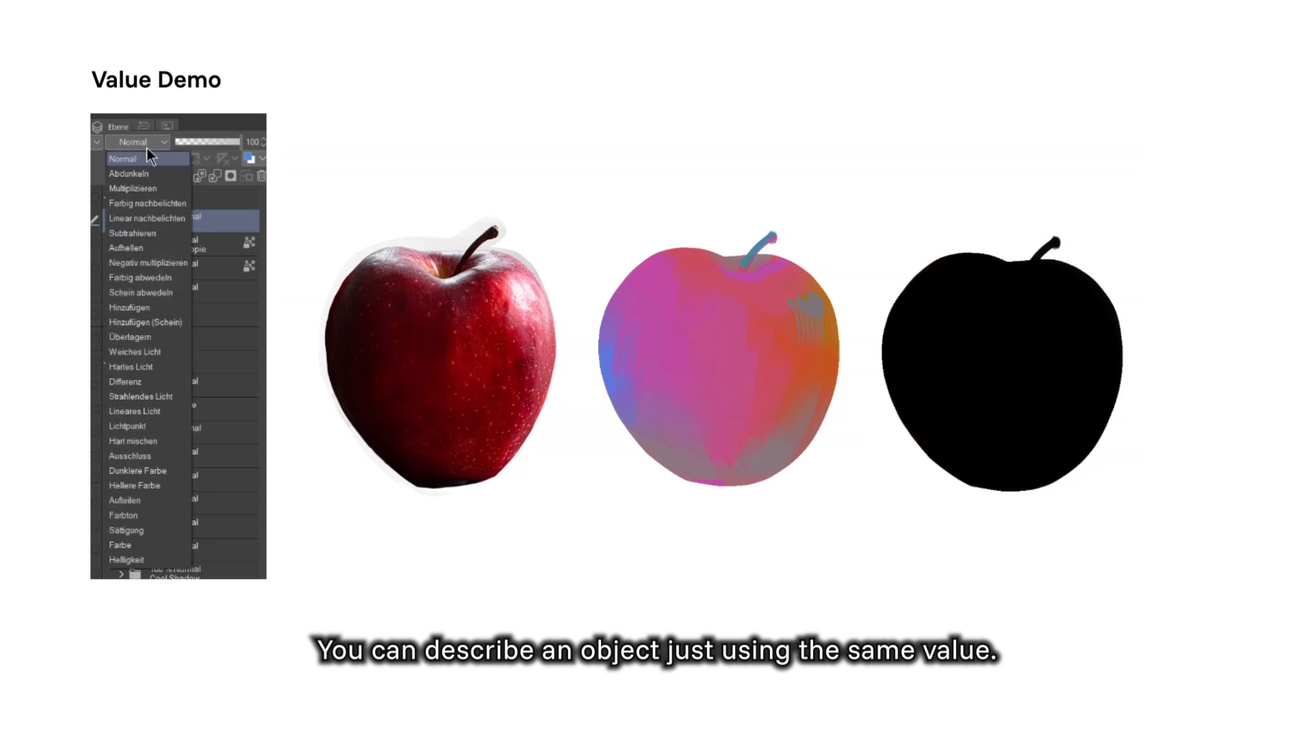
left_click(145, 551)
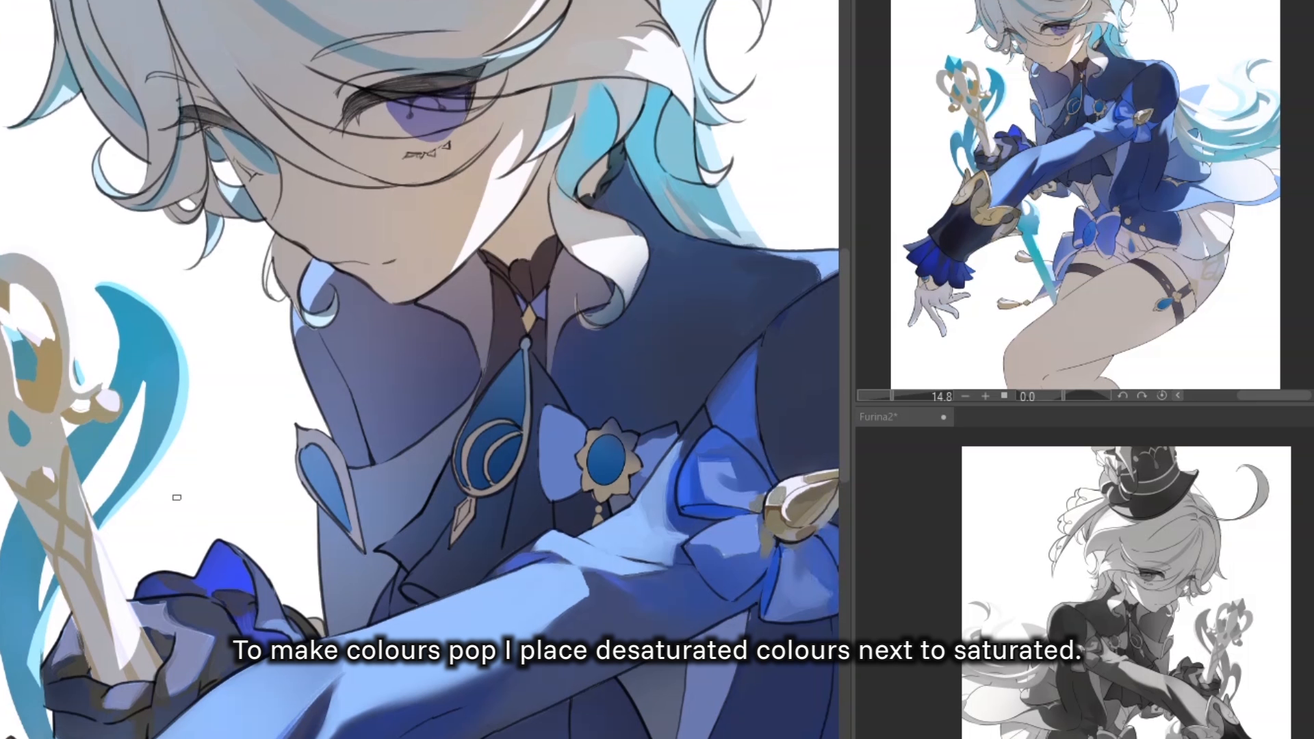
Sample the glove tone beside the sword hilt to place desaturated colour next to the saturated blue ruffle
mouse_move(176, 498)
left_mouse_down()
mouse_move(207, 525)
mouse_move(206, 492)
left_mouse_up()
left_click(226, 566, "alt")
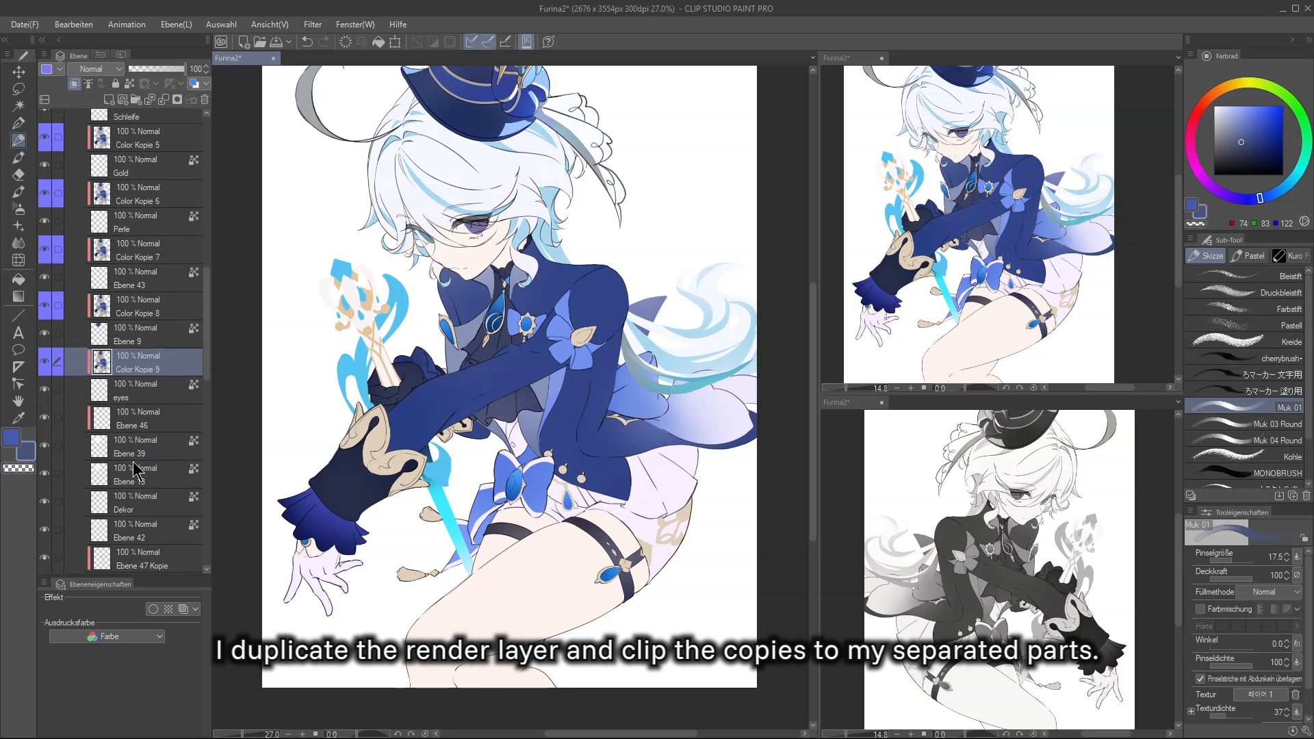
Duplicate the render layer down the layer stack and clip a copy to each remaining separated part, including the sword
left_click(137, 418)
scroll(135, 480, "down", 2)
left_click_drag(135, 422, 137, 460)
left_click_drag(135, 423, 138, 503)
scroll(132, 513, "down", 3)
scroll(133, 483, "down", 3)
scroll(136, 452, "down", 3)
scroll(137, 479, "down", 3)
scroll(139, 445, "down", 4)
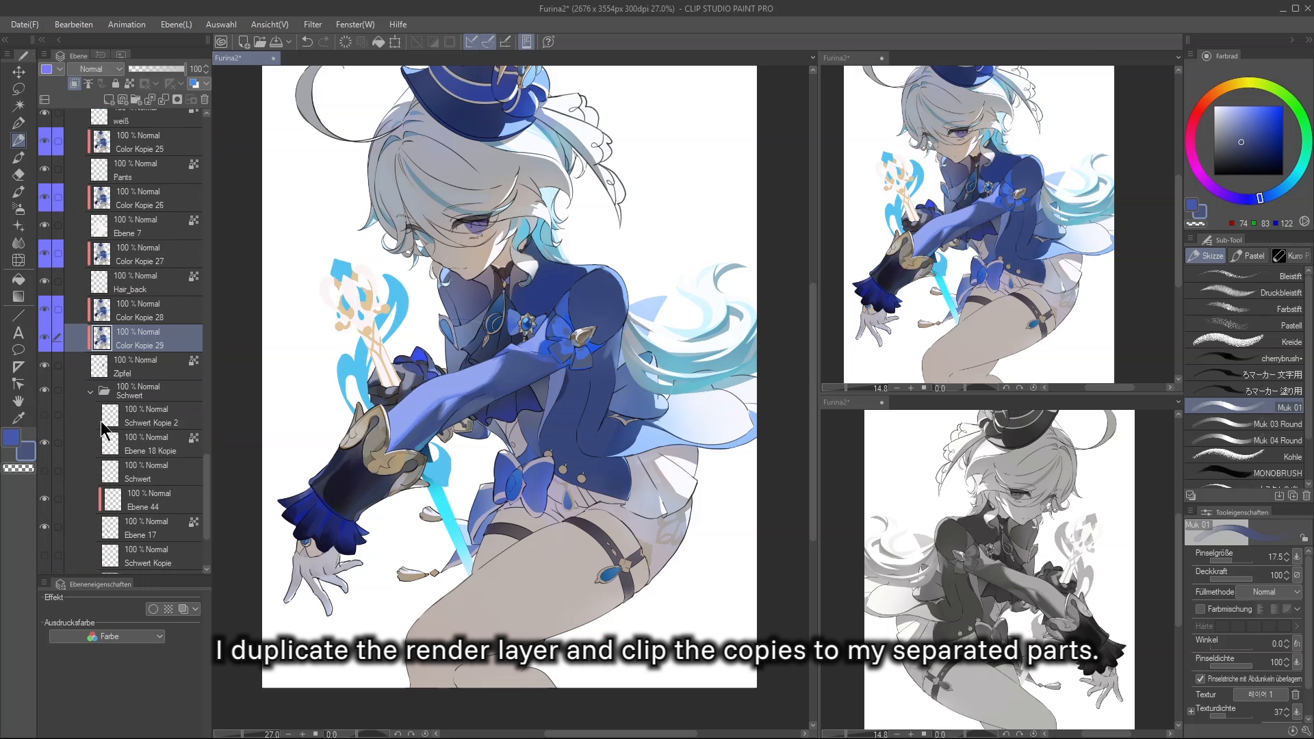
scroll(142, 410, "down", 3)
left_click_drag(143, 229, 145, 281)
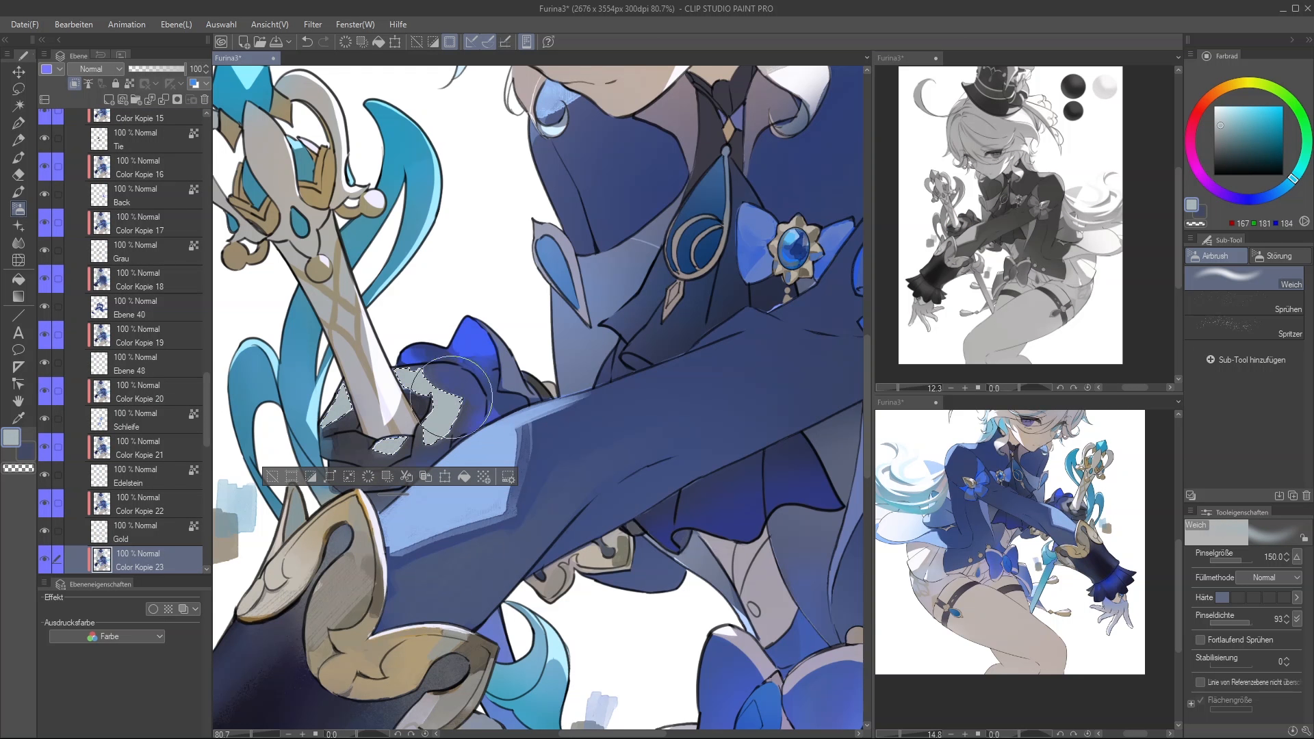
Airbrush a pale grey-blue light onto the selected ruffle of the hand holding the sword
mouse_move(411, 411)
left_mouse_down()
mouse_move(383, 445)
mouse_move(369, 441)
mouse_move(417, 414)
mouse_move(380, 435)
left_mouse_up()
left_click(362, 448, "alt")
left_click(473, 431, "alt")
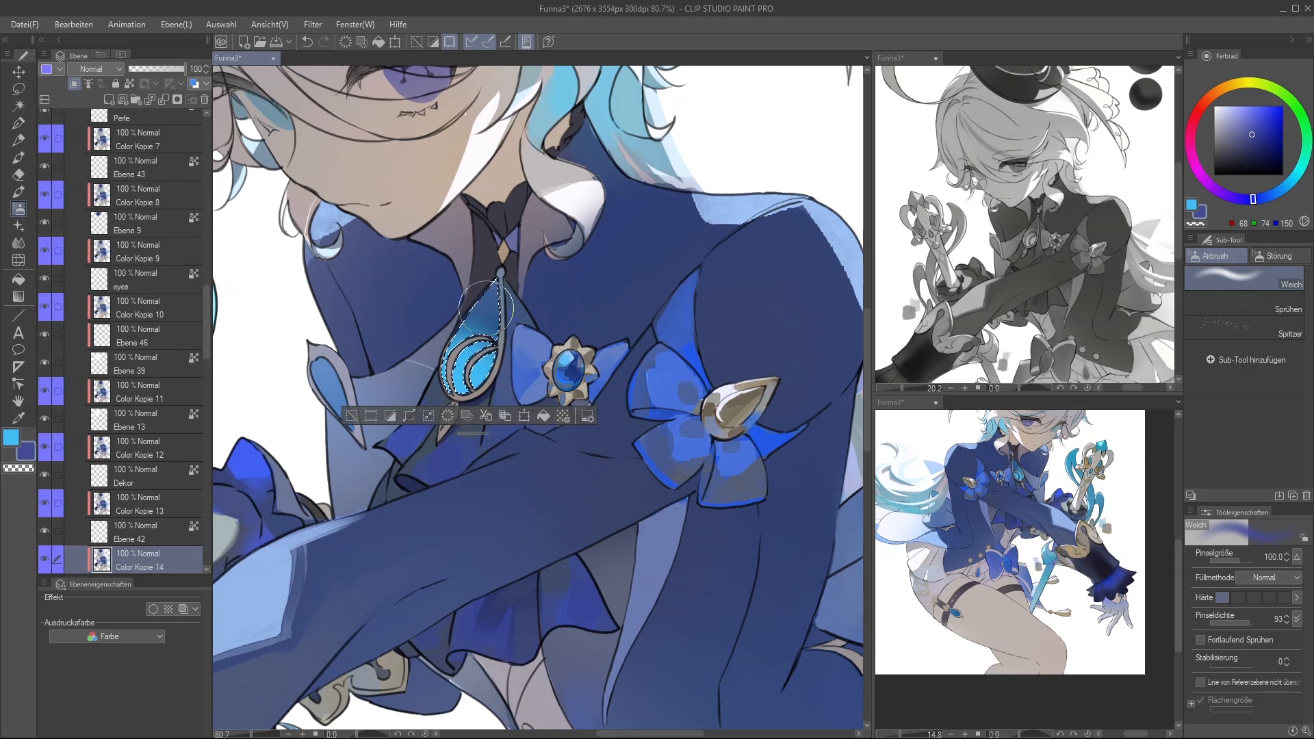
Airbrush deep saturated blue onto the selected upper part of the teardrop pendant at the collar
mouse_move(479, 322)
left_mouse_down()
mouse_move(472, 356)
mouse_move(492, 295)
mouse_move(490, 332)
left_mouse_up()
key("b")
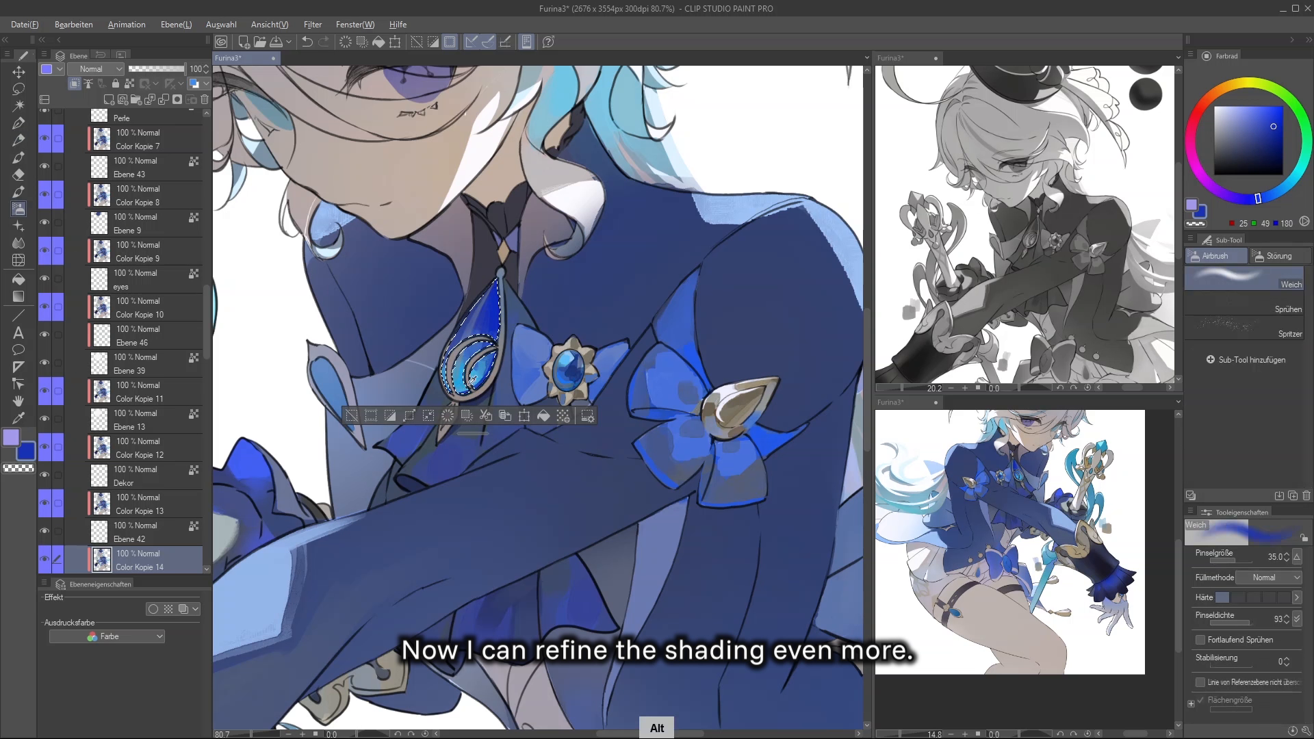
left_click(487, 327, "alt")
left_click_drag(505, 275, 495, 296)
Paint a small white highlight on the edge of the pendant's lower gem with the Muk 01 brush
key("p")
left_click(472, 362, "alt")
left_click(1214, 107)
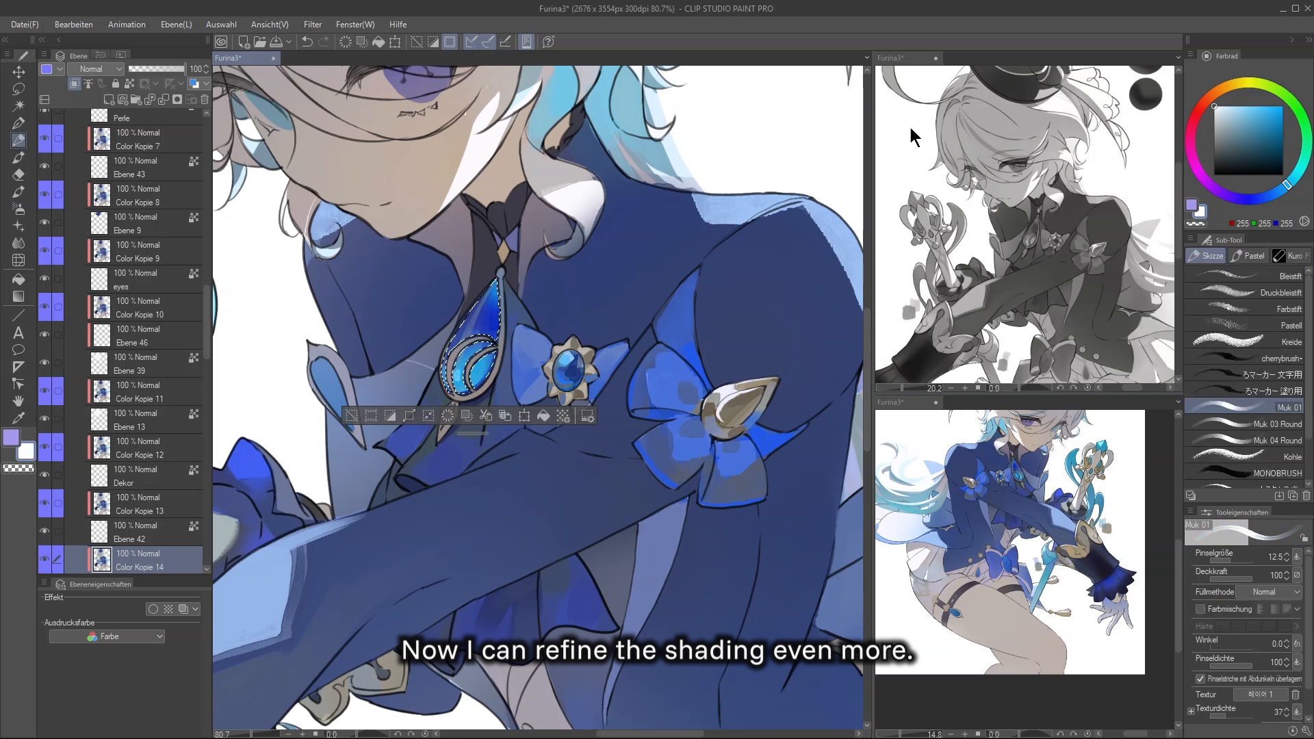
left_click_drag(457, 370, 457, 379)
left_click(496, 293, "alt")
key("ctrl+z")
left_click_drag(496, 289, 490, 327)
key("ctrl+z")
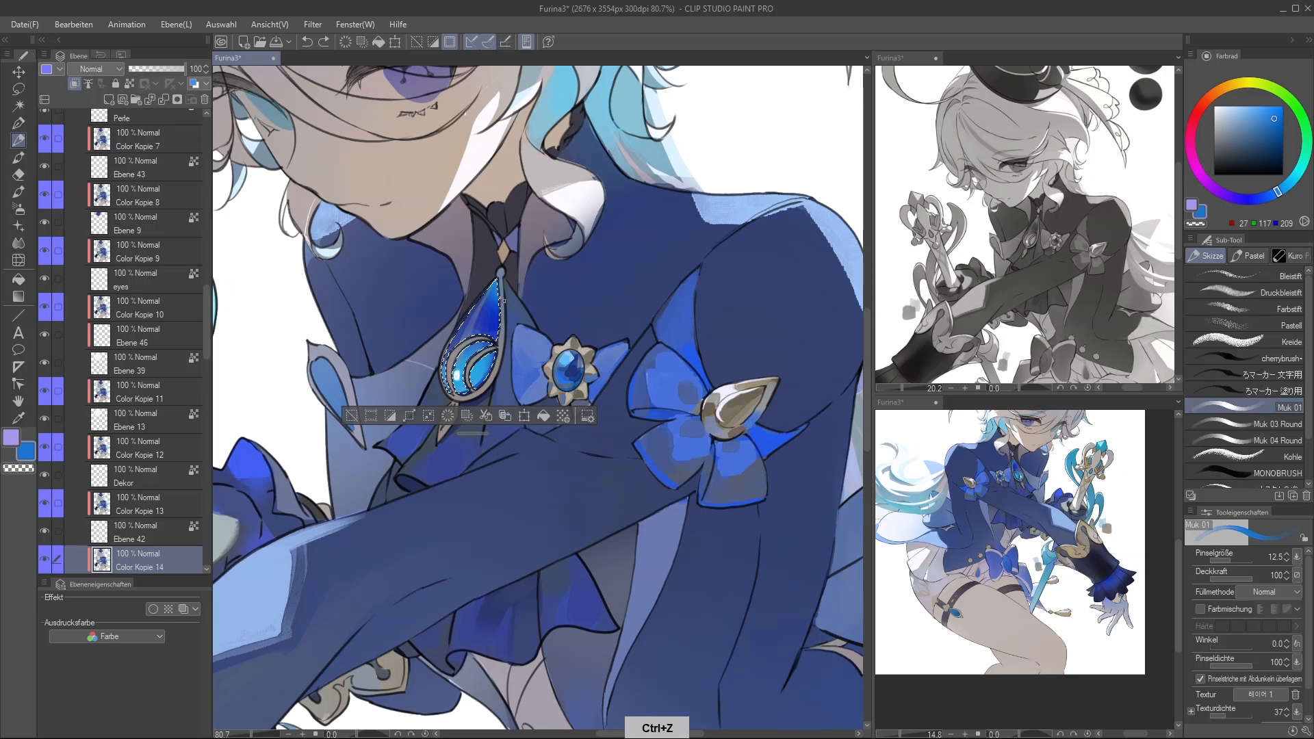
left_click(388, 417)
key("ctrl+z")
Refine the shading of the teardrop pendant's lower setting and upper gem with tones sampled from the pendant
left_click(472, 396, "alt")
mouse_move(490, 381)
left_mouse_down()
mouse_move(455, 397)
mouse_move(442, 437)
left_mouse_up()
left_click(463, 403, "alt")
left_click(453, 400, "alt")
mouse_move(490, 301)
left_mouse_down()
mouse_move(457, 384)
mouse_move(491, 369)
left_mouse_up()
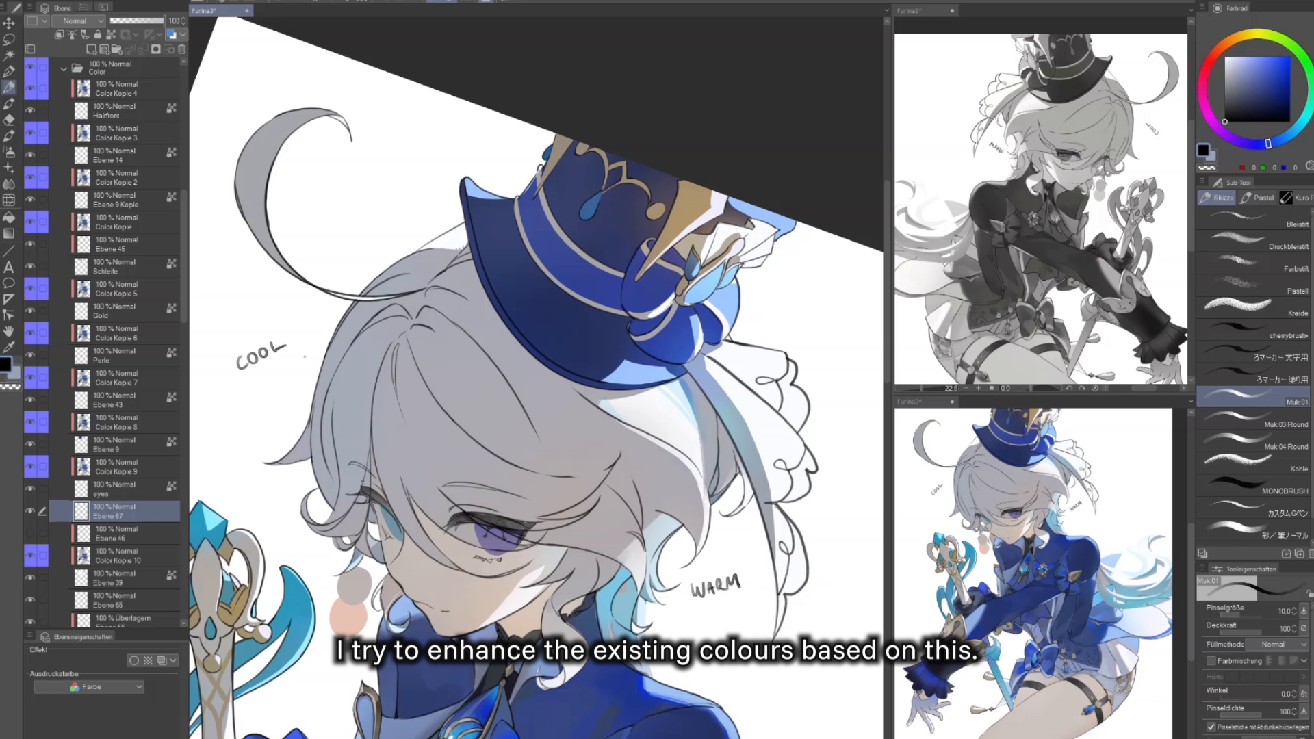
Paint a pale blue swatch beside the COOL note and a tan swatch beside the WARM note
key("p")
left_click(686, 405, "alt")
left_click_drag(260, 319, 265, 326)
left_click(507, 587, "alt")
left_click_drag(735, 608, 738, 604)
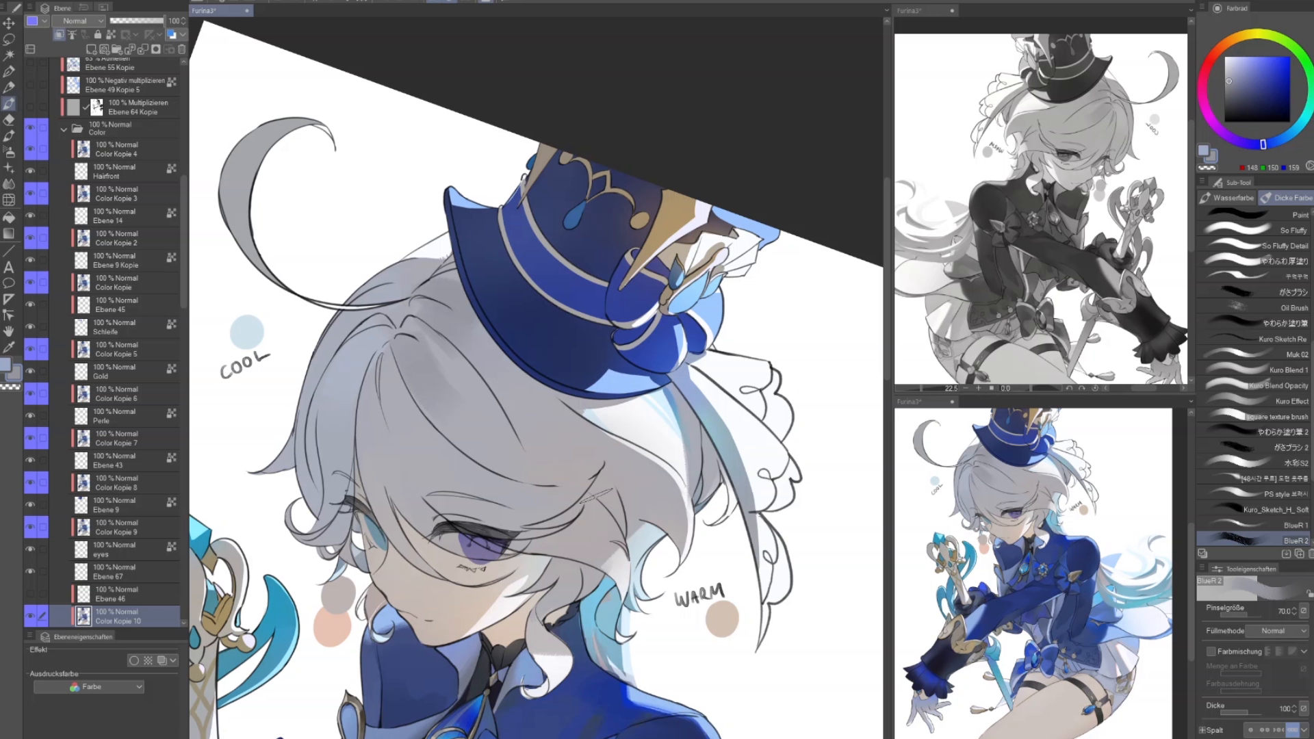
Brush soft tones over the front hair with the BlueR 2 brush and undo the unwanted strokes
left_click_drag(383, 364, 400, 417)
left_click_drag(507, 528, 558, 511)
left_click_drag(581, 446, 664, 523)
key("ctrl+z")
key("ctrl+z")
left_click_drag(382, 332, 351, 353)
key("ctrl+z")
Clear the selection around the hair lock beside the face and touch it up with the Muk 01 brush at size 25
key("x")
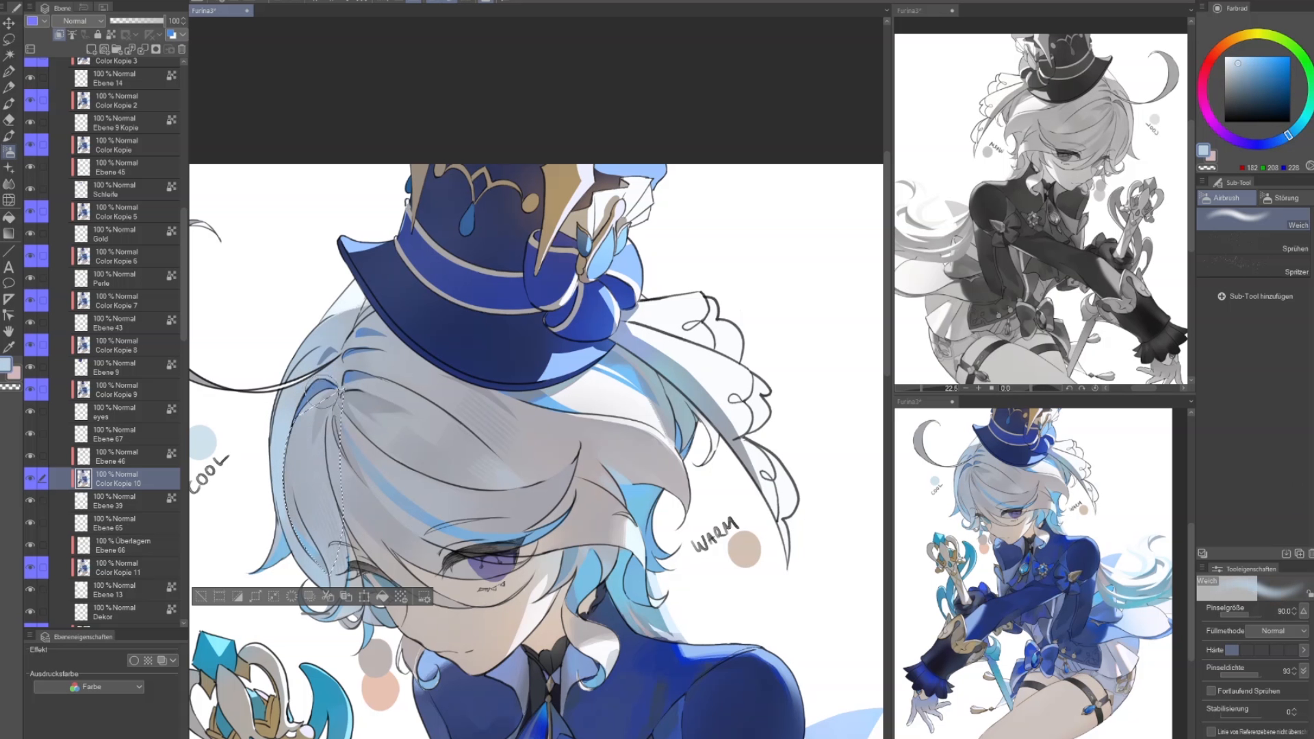
key("p")
key("ctrl+d")
left_click_drag(313, 470, 314, 474)
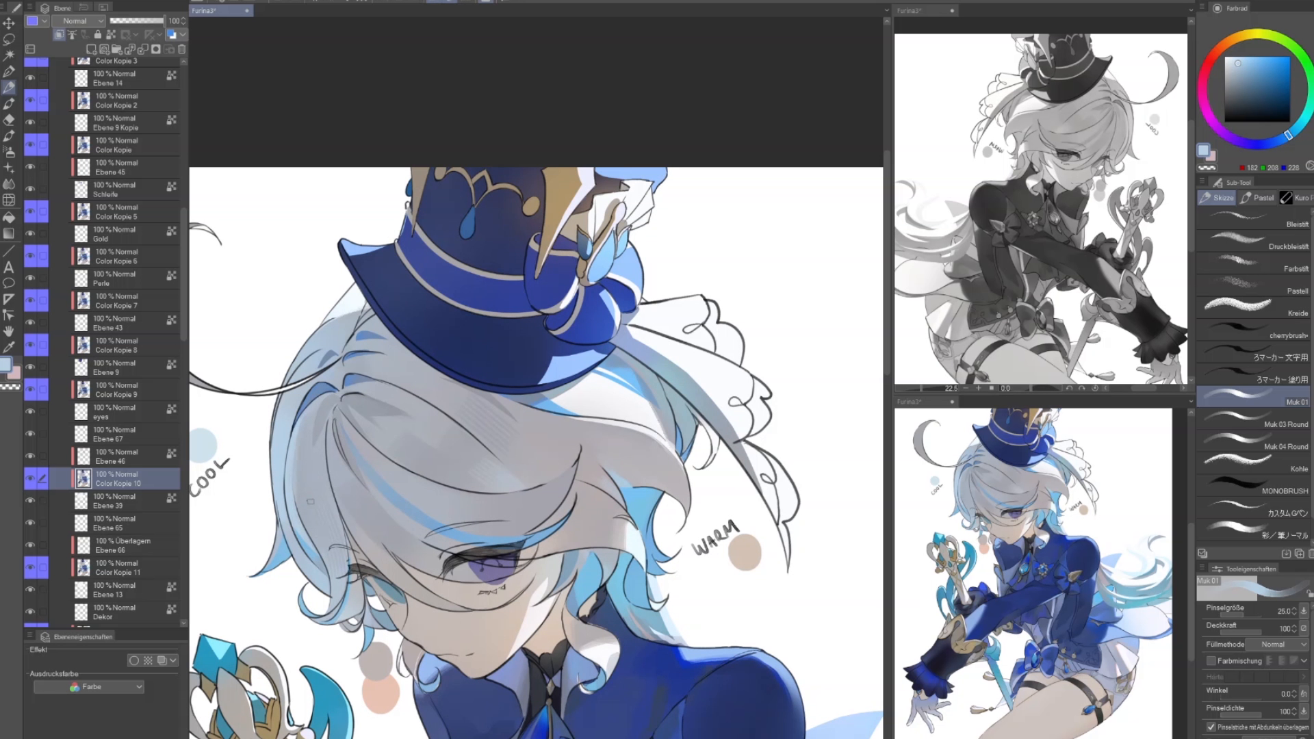
key("b")
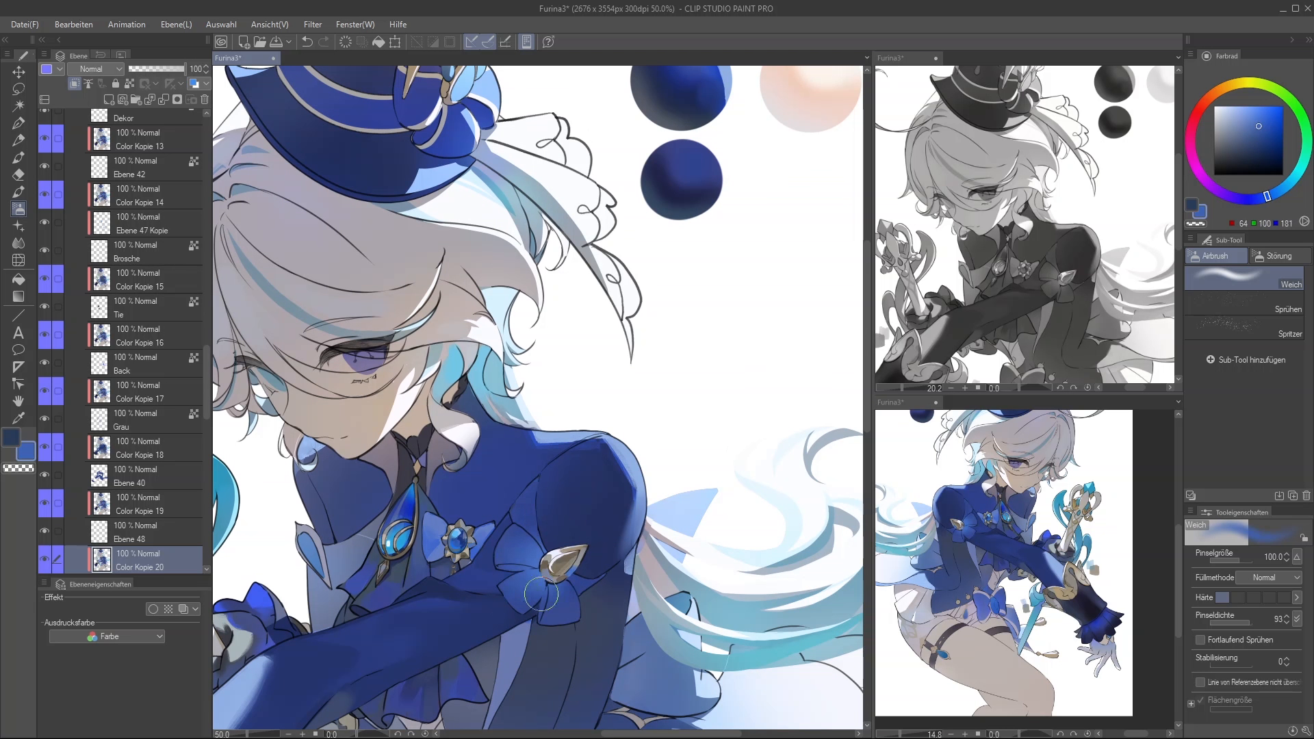
Airbrush darker blue shading onto the sleeve bow on layer Color Kopie 20
mouse_move(563, 602)
left_mouse_down()
mouse_move(555, 574)
mouse_move(581, 673)
left_mouse_up()
left_click(515, 568, "alt")
left_click(650, 291, "alt")
left_click_drag(650, 295, 632, 186)
key("x")
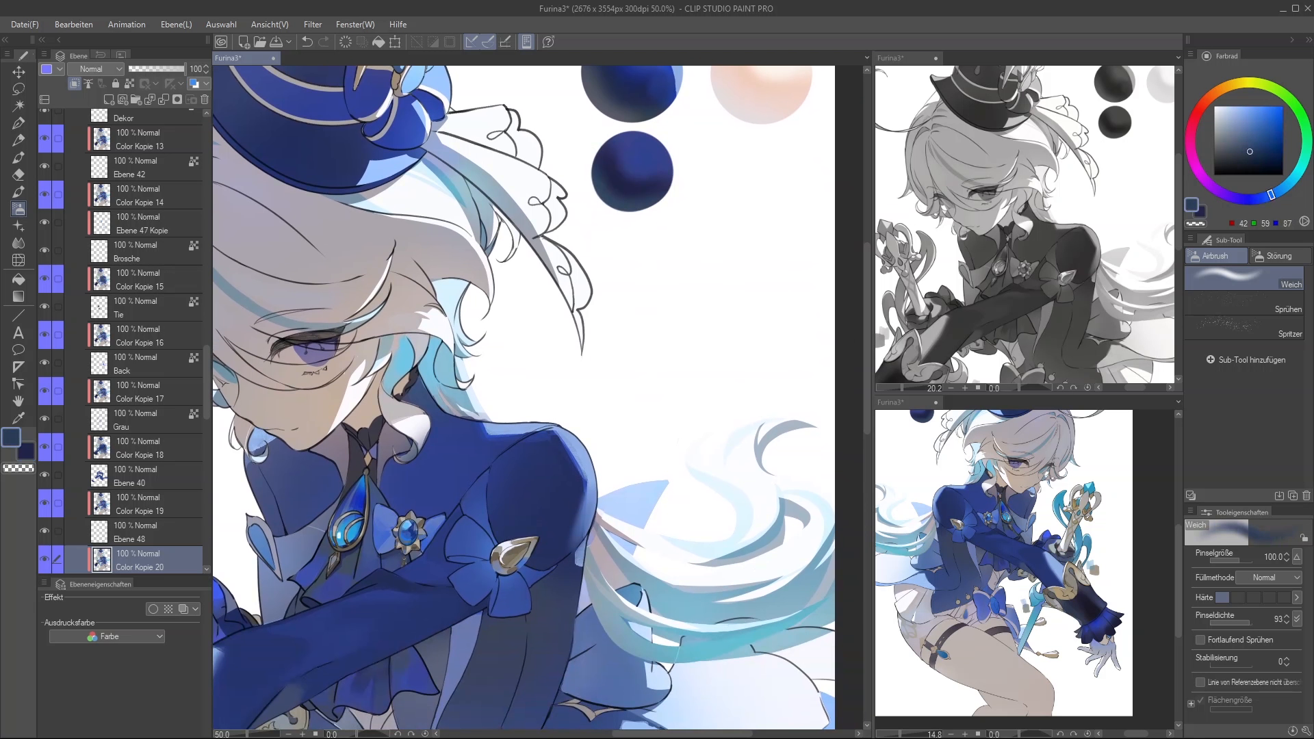
Paint dark blue fold shadows on the sleeve bow with the Muk 01 brush at size 30
key("b")
key("p")
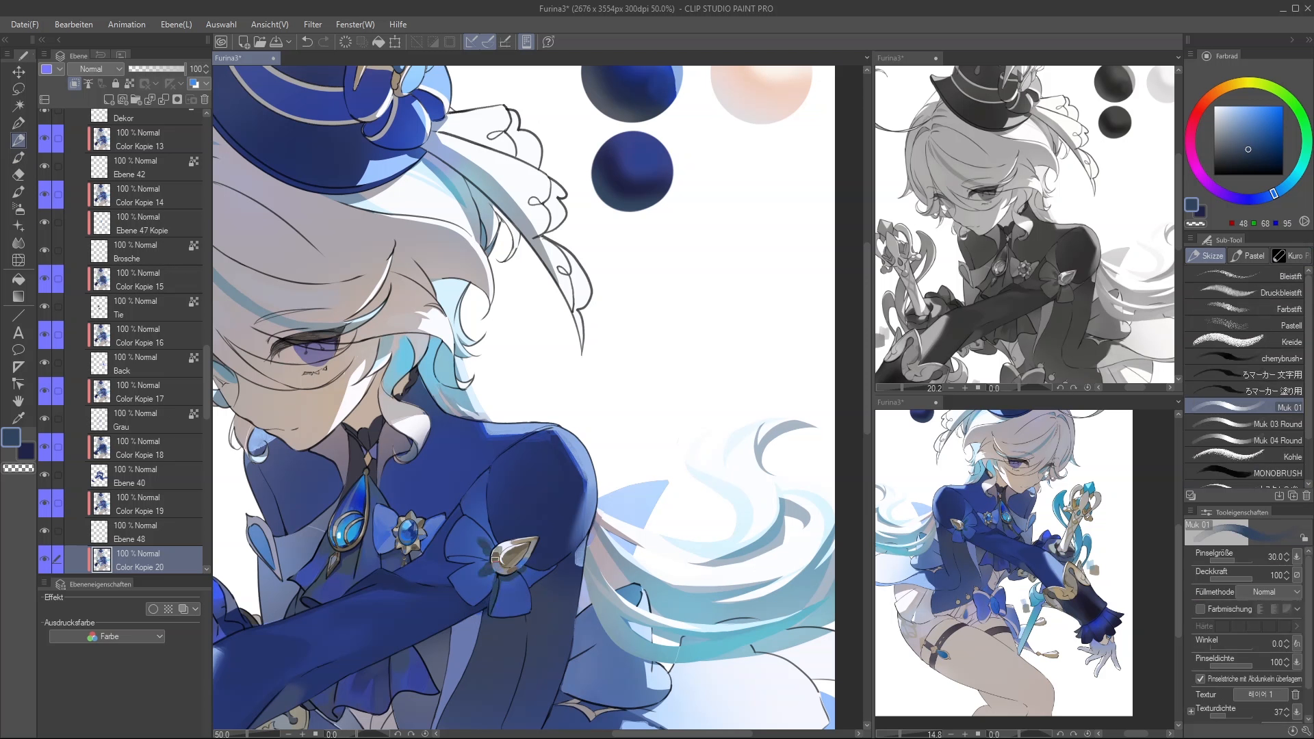
left_click_drag(539, 583, 537, 573)
key("x")
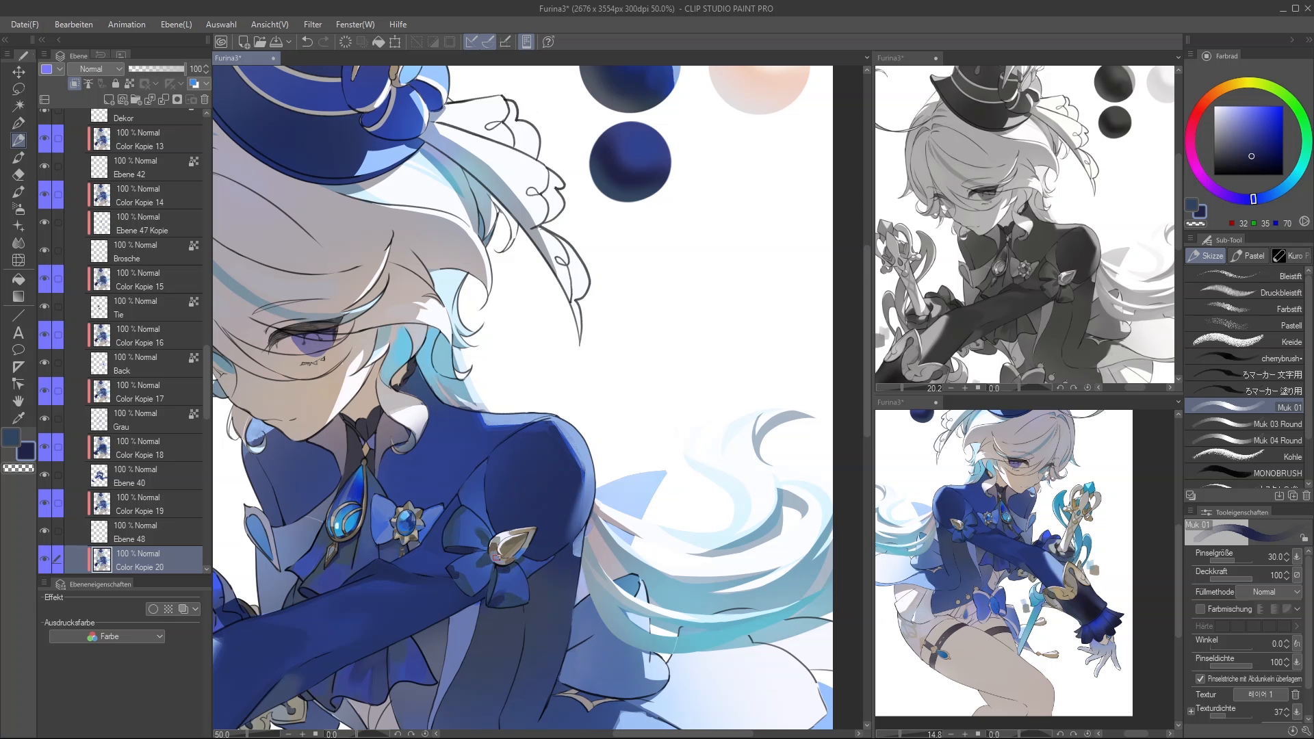
left_click(507, 602, "alt")
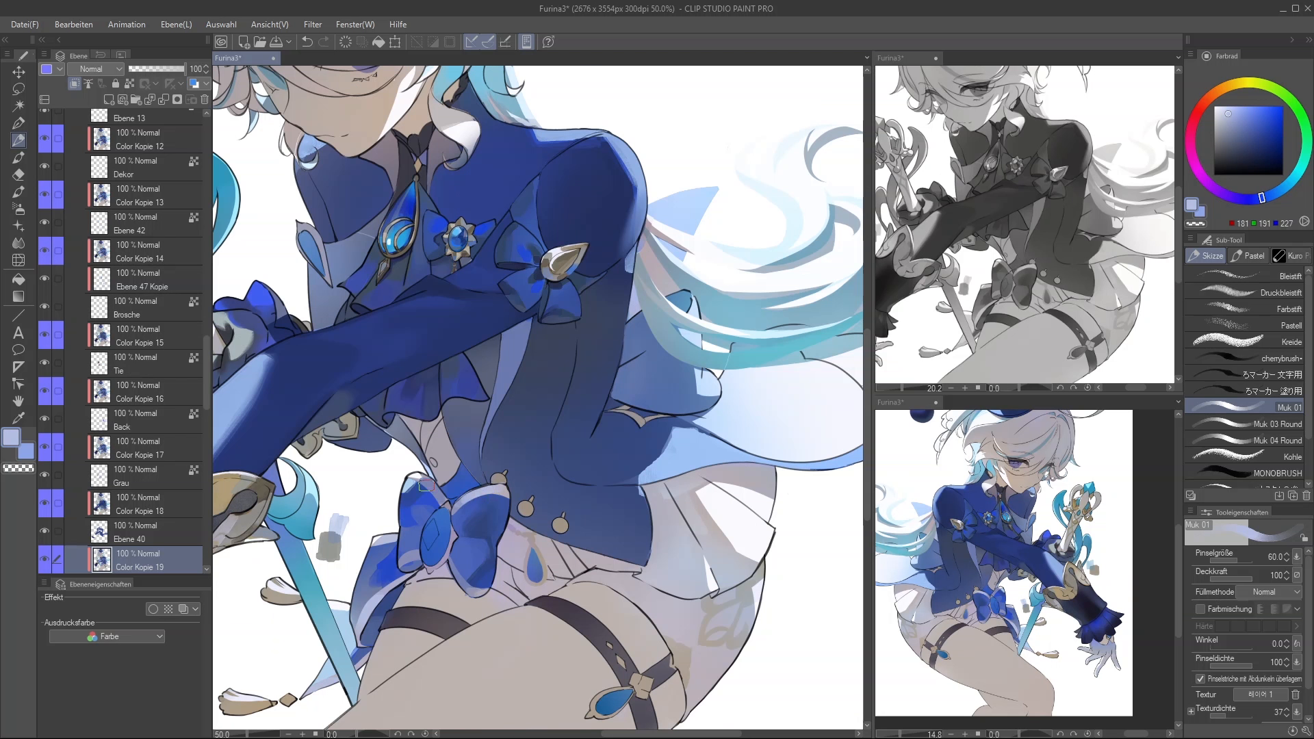
Paint shading on the waist bow on layer Color Kopie 19 with blues sampled from its loops
left_click(411, 557, "alt")
left_click_drag(466, 592, 447, 596)
left_click(452, 595, "alt")
left_click(503, 576, "alt")
left_click(445, 577, "alt")
left_click(468, 526, "alt")
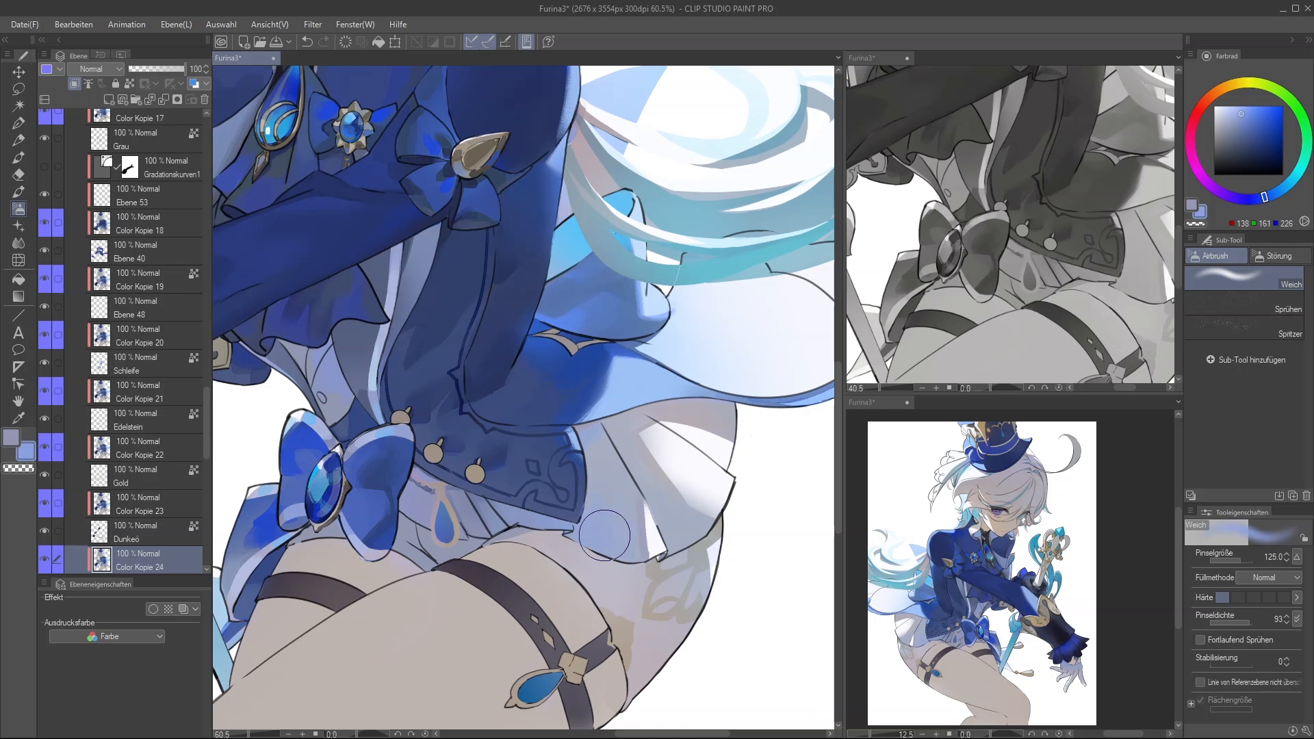
Airbrush a soft blue tone over the coat tail behind the waist and save the illustration
left_click_drag(685, 380, 605, 408)
left_click(536, 561, "alt")
key("ctrl+s")
left_click(462, 599, "alt")
key("b")
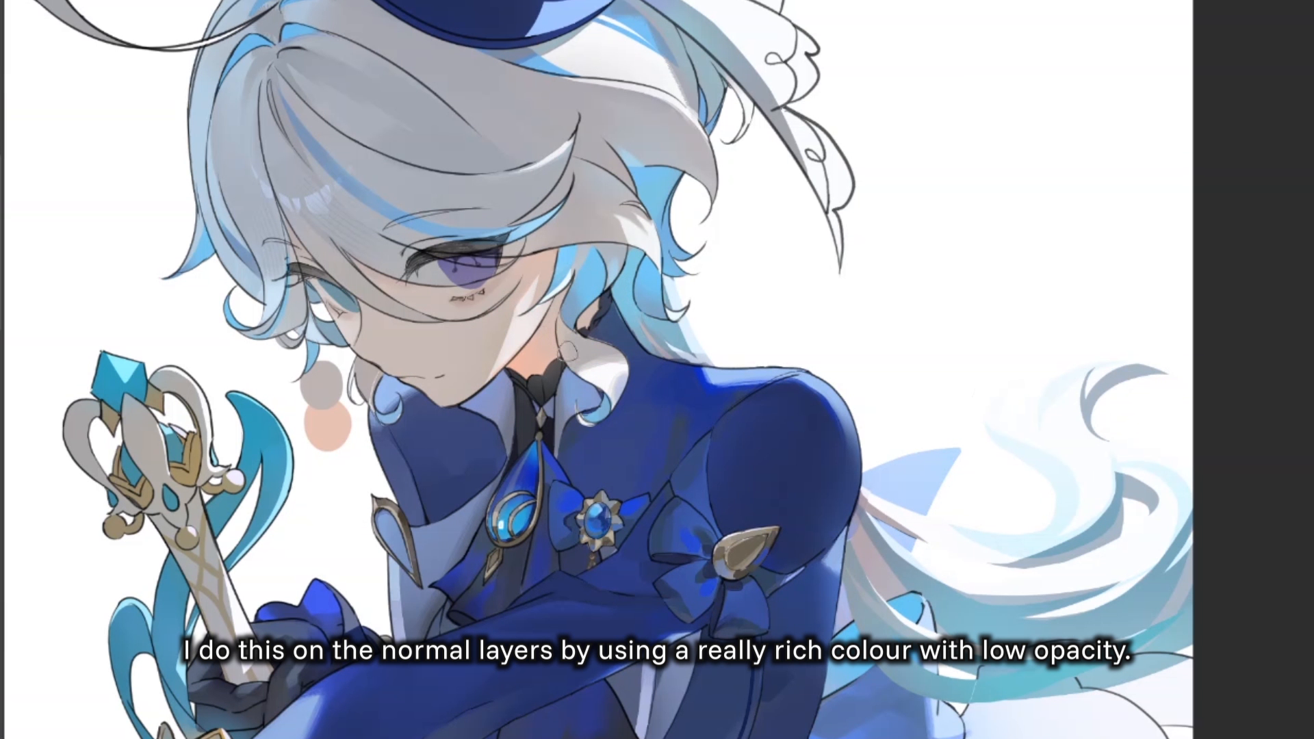
Select the hair lock beside the cheek, brush light onto it and clear the selection
left_click(587, 209)
left_click(638, 214)
left_click_drag(626, 210, 609, 192)
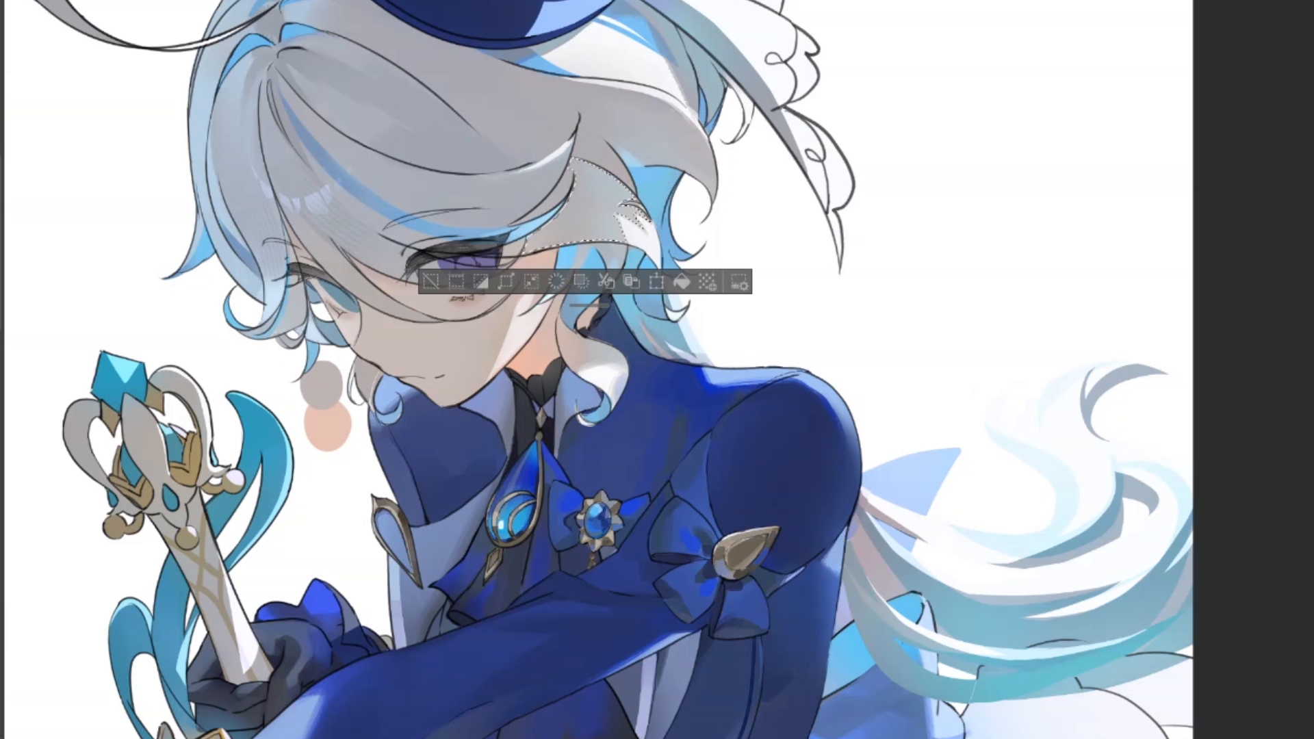
mouse_move(684, 207)
left_mouse_down()
mouse_move(682, 219)
mouse_move(751, 220)
left_mouse_up()
key("ctrl+d")
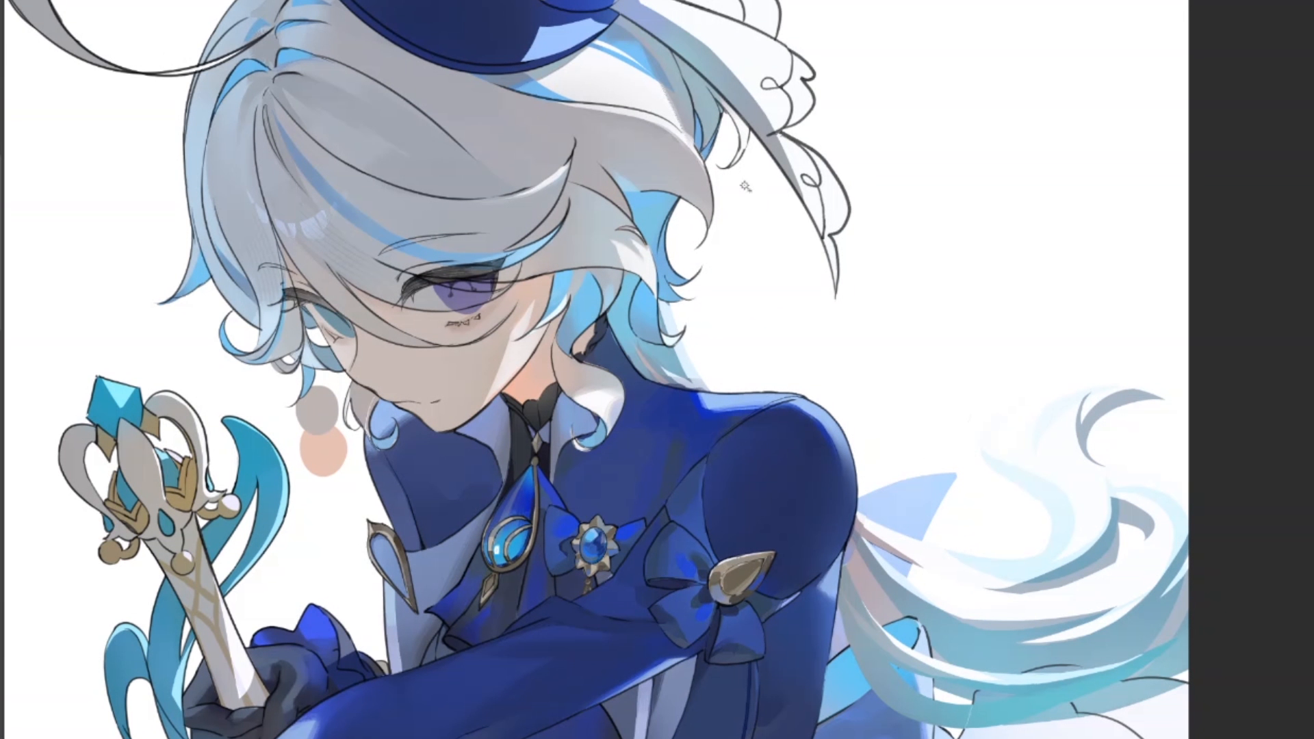
Paint saturated light blue into the inner hair strands behind the cheek and neck
left_click(675, 173)
left_click_drag(690, 184, 760, 281)
left_click_drag(598, 150, 769, 333)
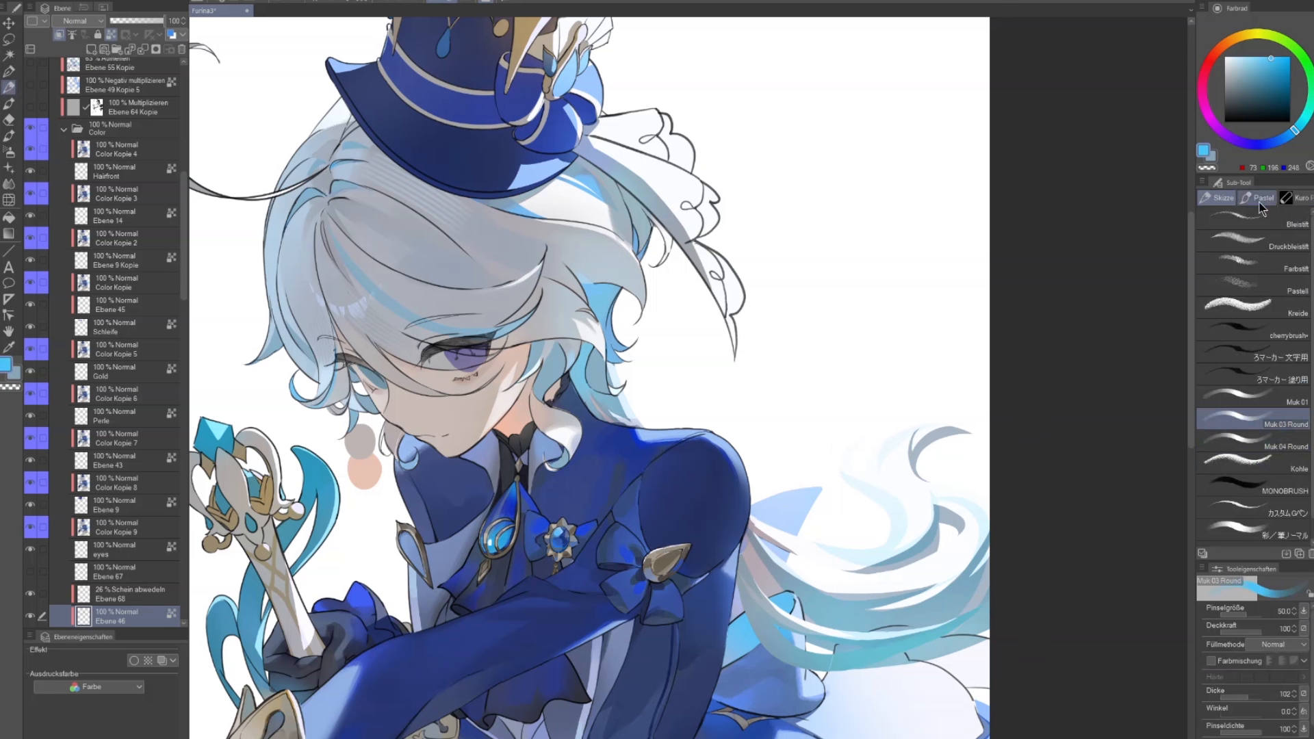
key("p")
key("p")
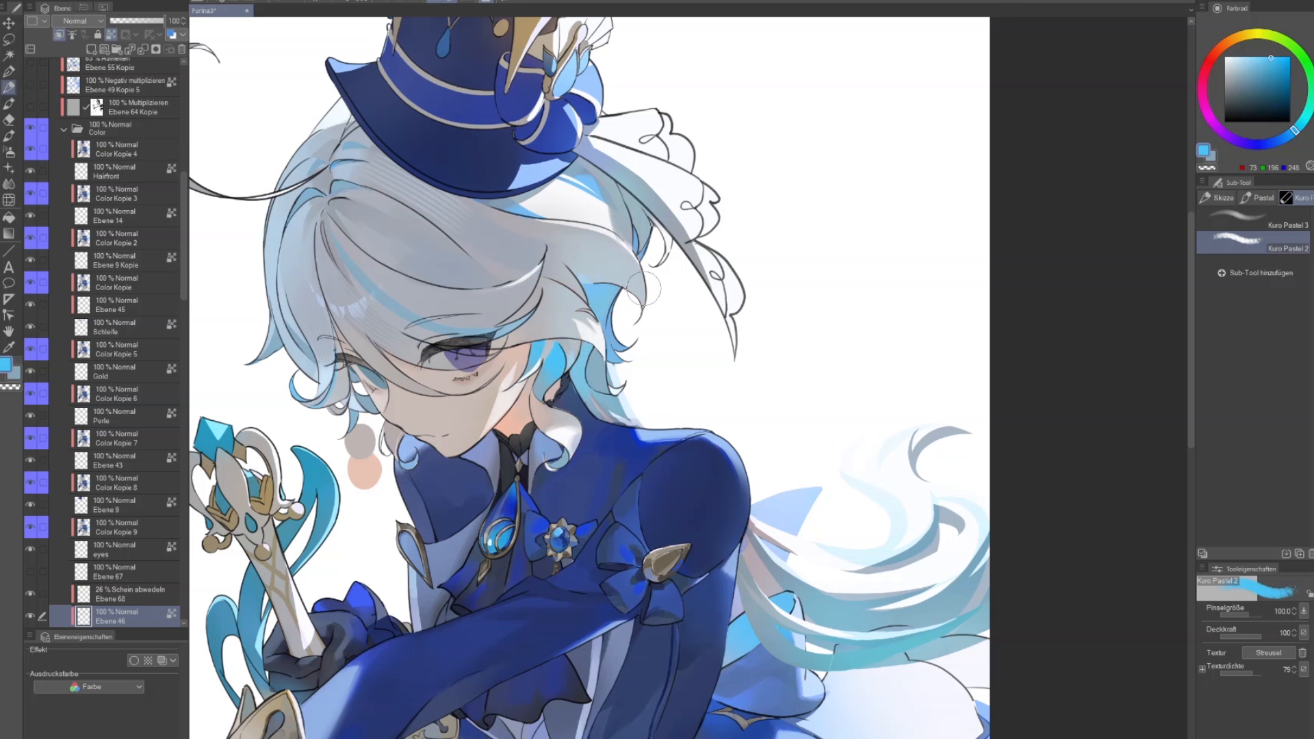
Airbrush a warm tone onto the selected lit area of the cheek on layer Color Kopie 11
key("b")
key("b")
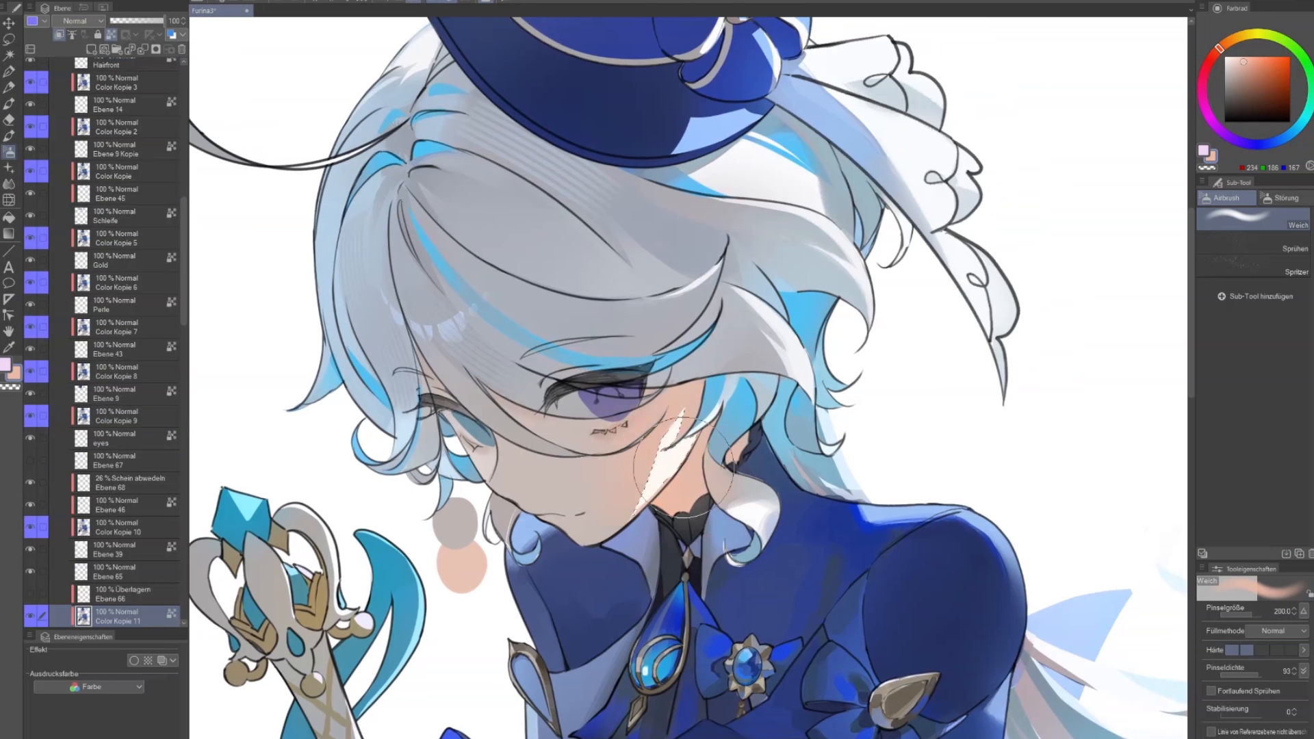
left_click_drag(684, 468, 666, 453)
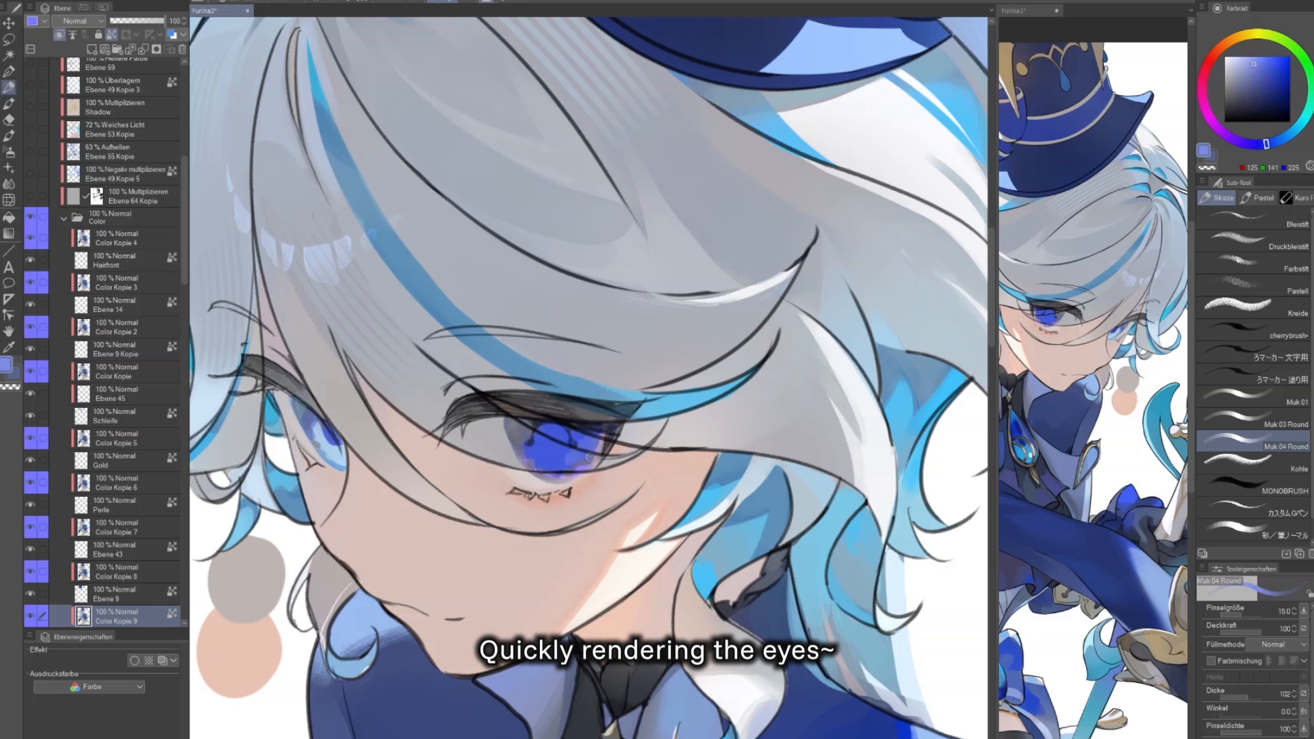
Brighten the iris with saturated blue and lighten the upper eyelashes on layer Ebene 72 with tones sampled around the eye
left_click(334, 457, "alt")
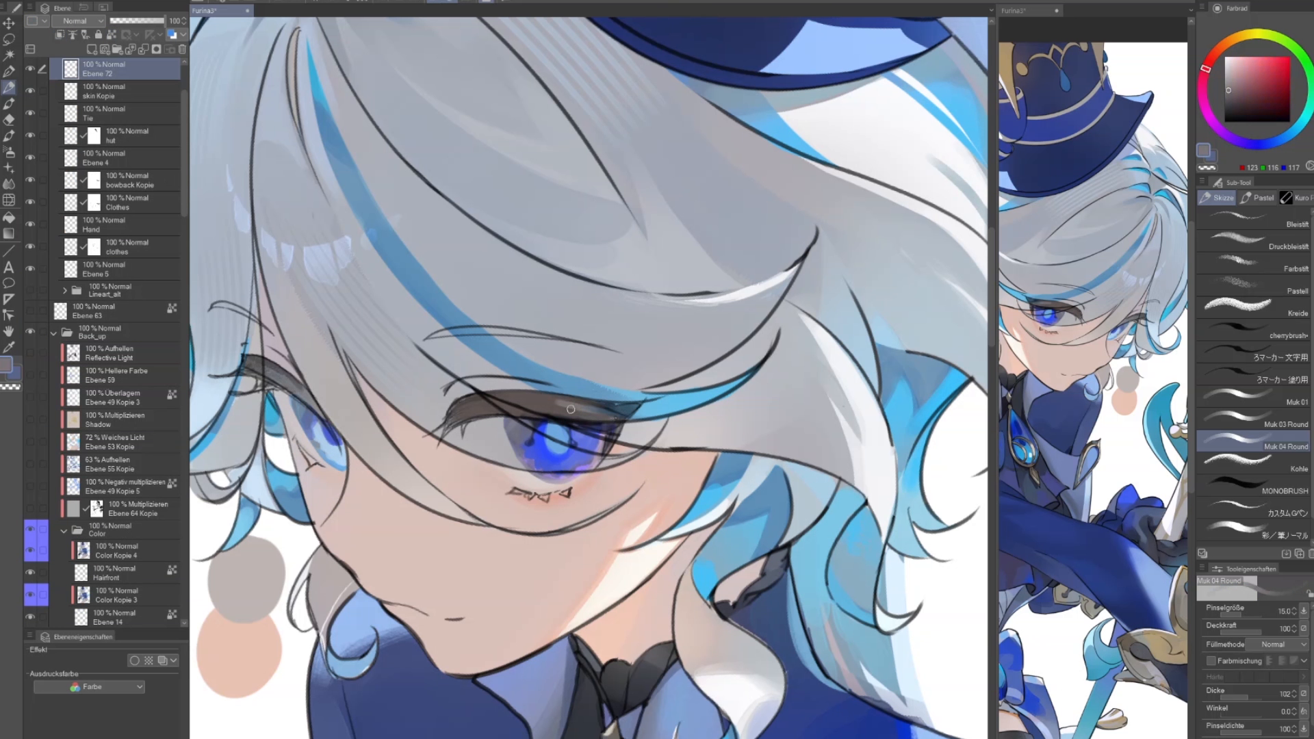
key("p")
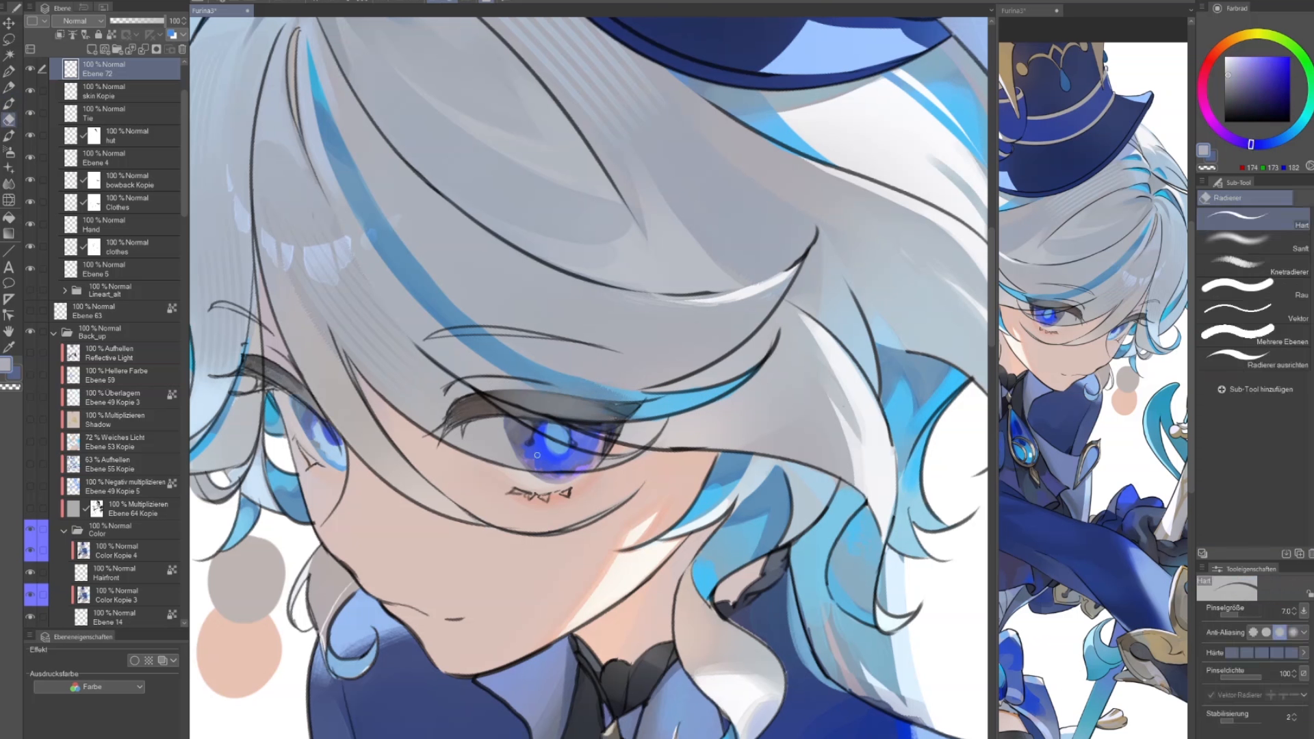
key("p")
left_click(481, 437, "alt")
left_click(424, 416, "alt")
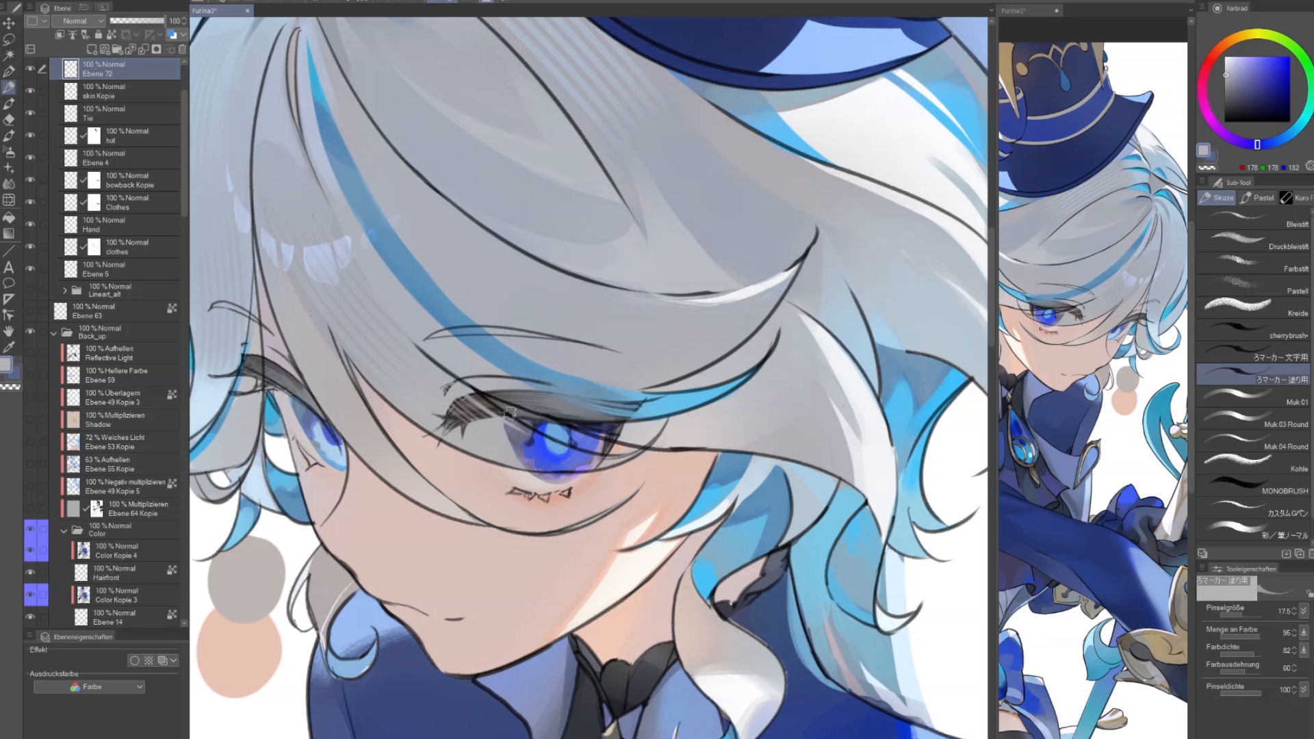
key("b")
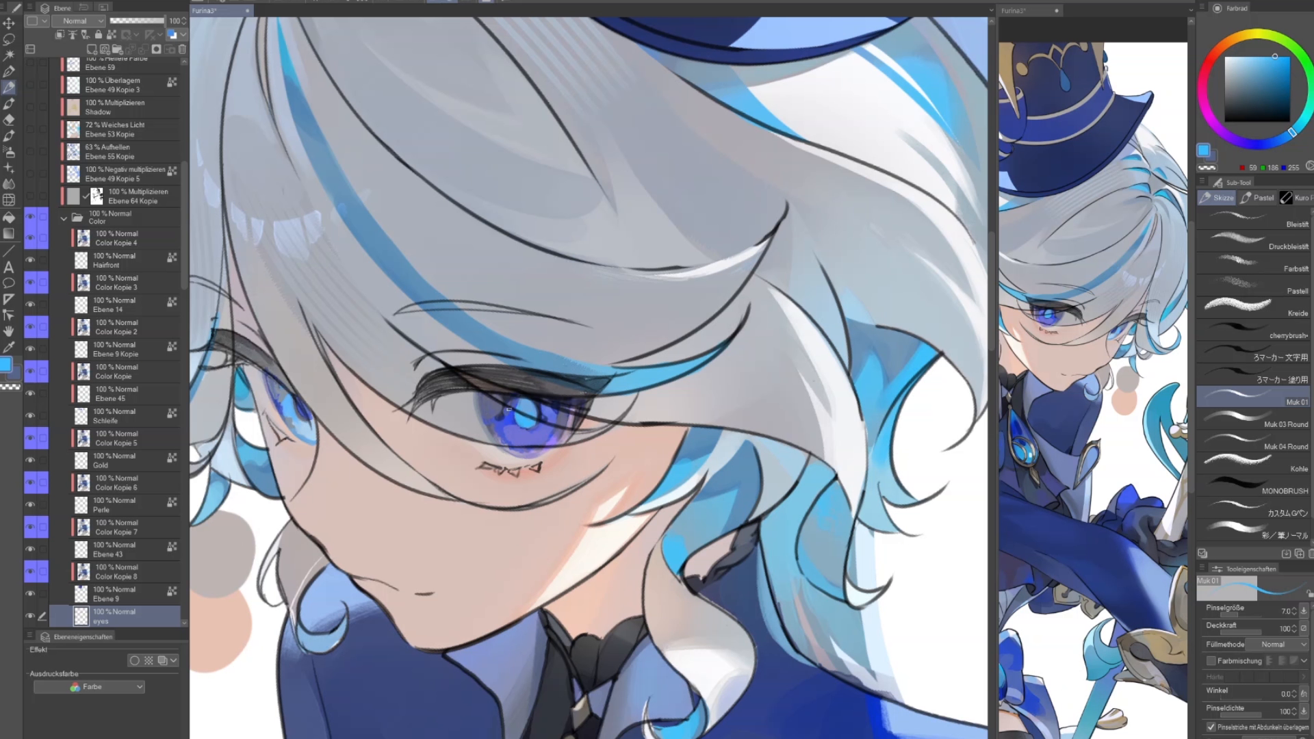
Refine the iris colour and place a round white highlight in each eye on the add layer
left_click(508, 435, "alt")
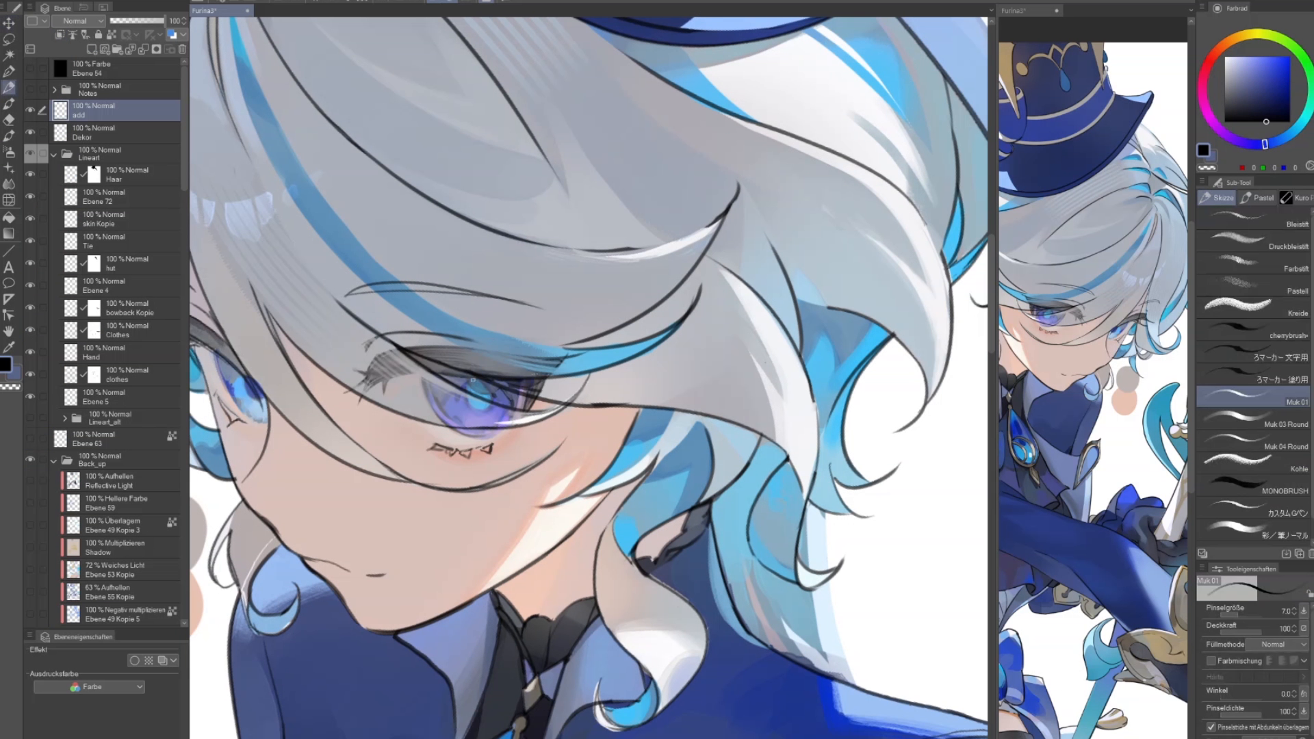
left_click(226, 361, "alt")
key("x")
left_click(666, 334, "alt")
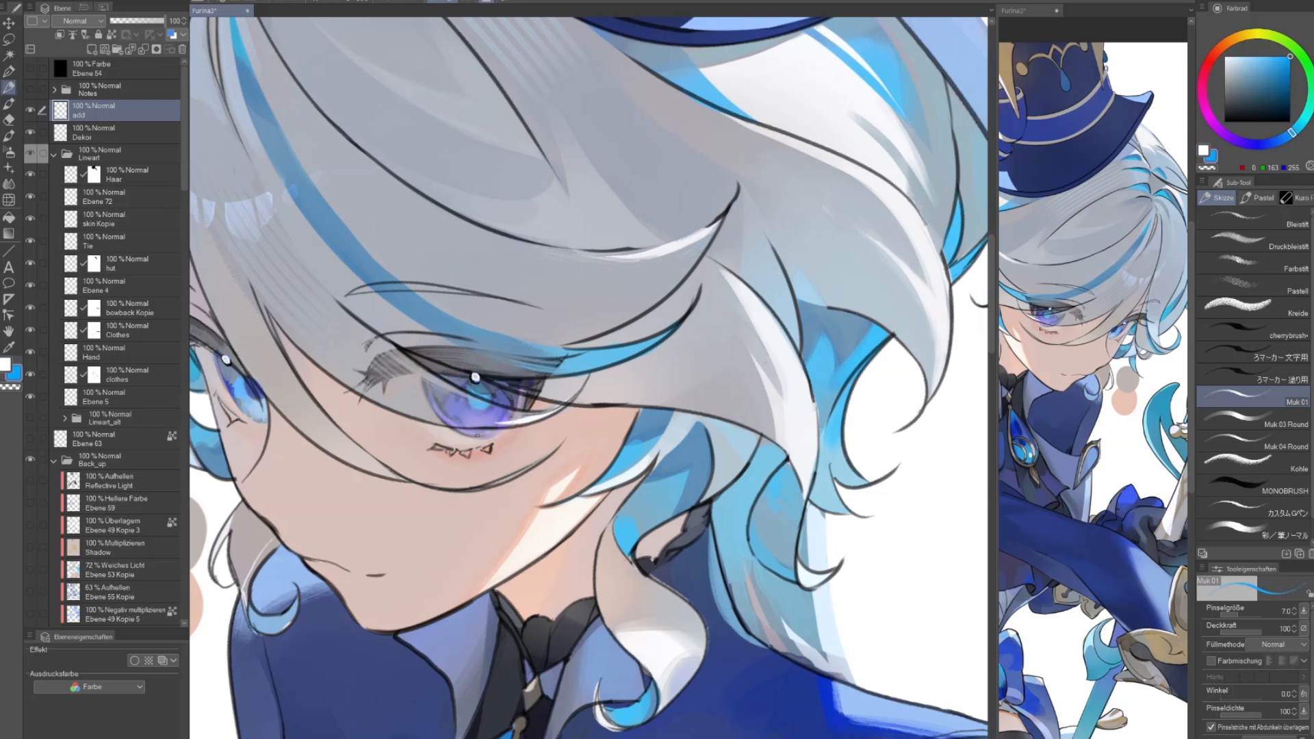
Brush richer blue tones across the selected hat's brim on layer Color Kopie 8
key("m")
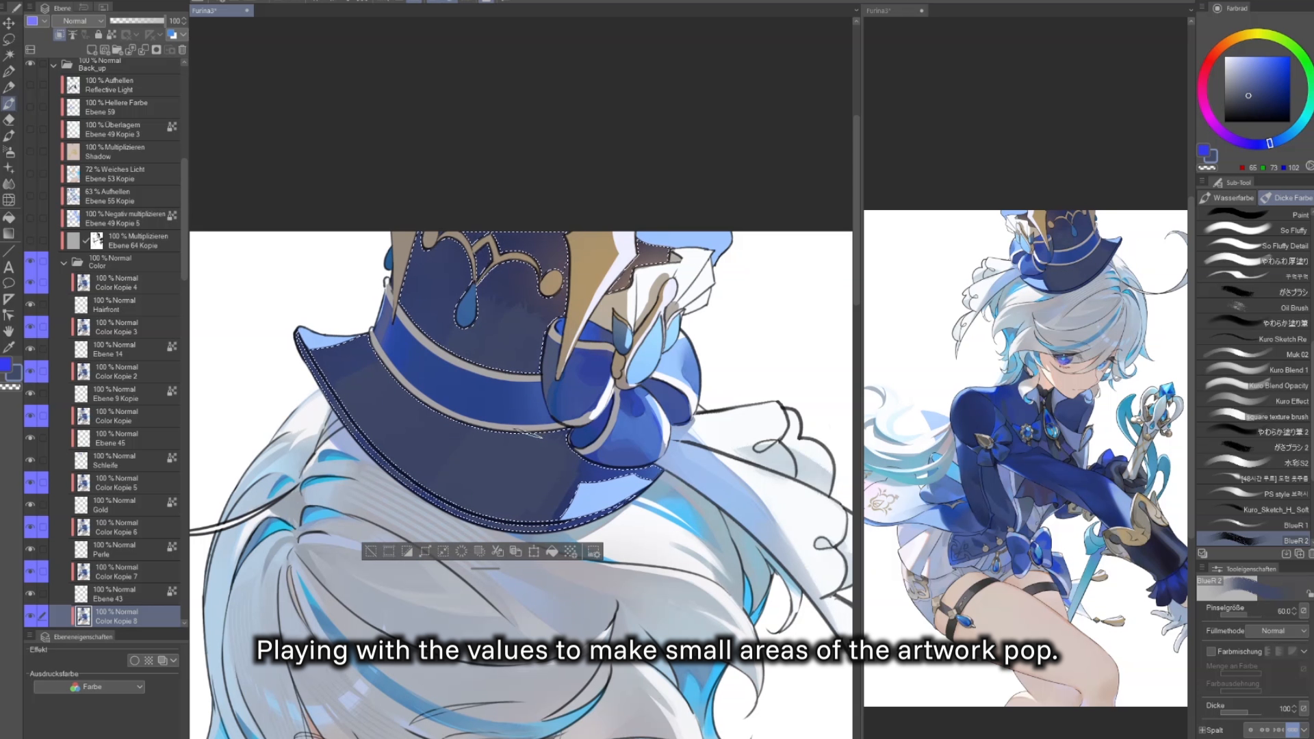
key("b")
mouse_move(342, 356)
left_mouse_down()
mouse_move(498, 302)
mouse_move(531, 329)
mouse_move(343, 355)
left_mouse_up()
left_click(487, 446, "alt")
mouse_move(488, 446)
left_mouse_down()
mouse_move(554, 478)
mouse_move(698, 397)
mouse_move(561, 479)
left_mouse_up()
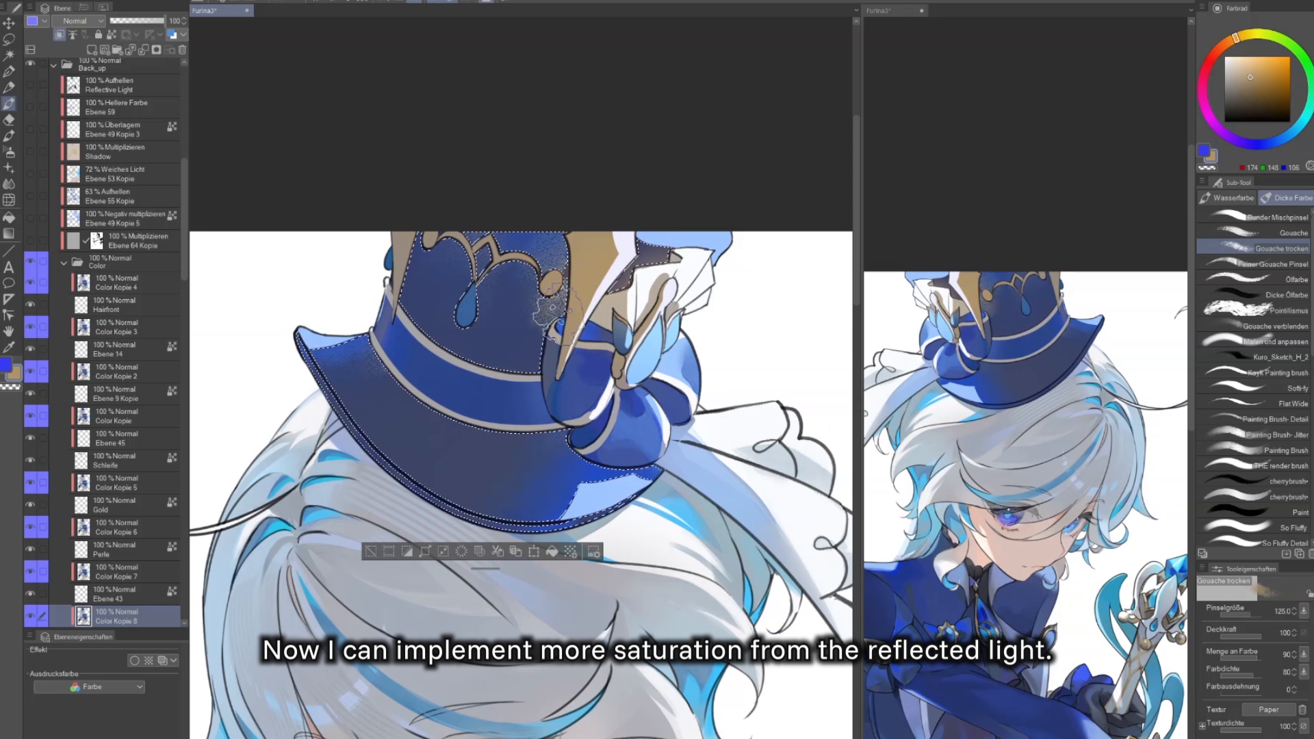
Paint reflected colour on the hat beside its gold trim with the dry gouache brush at size 125
key("x")
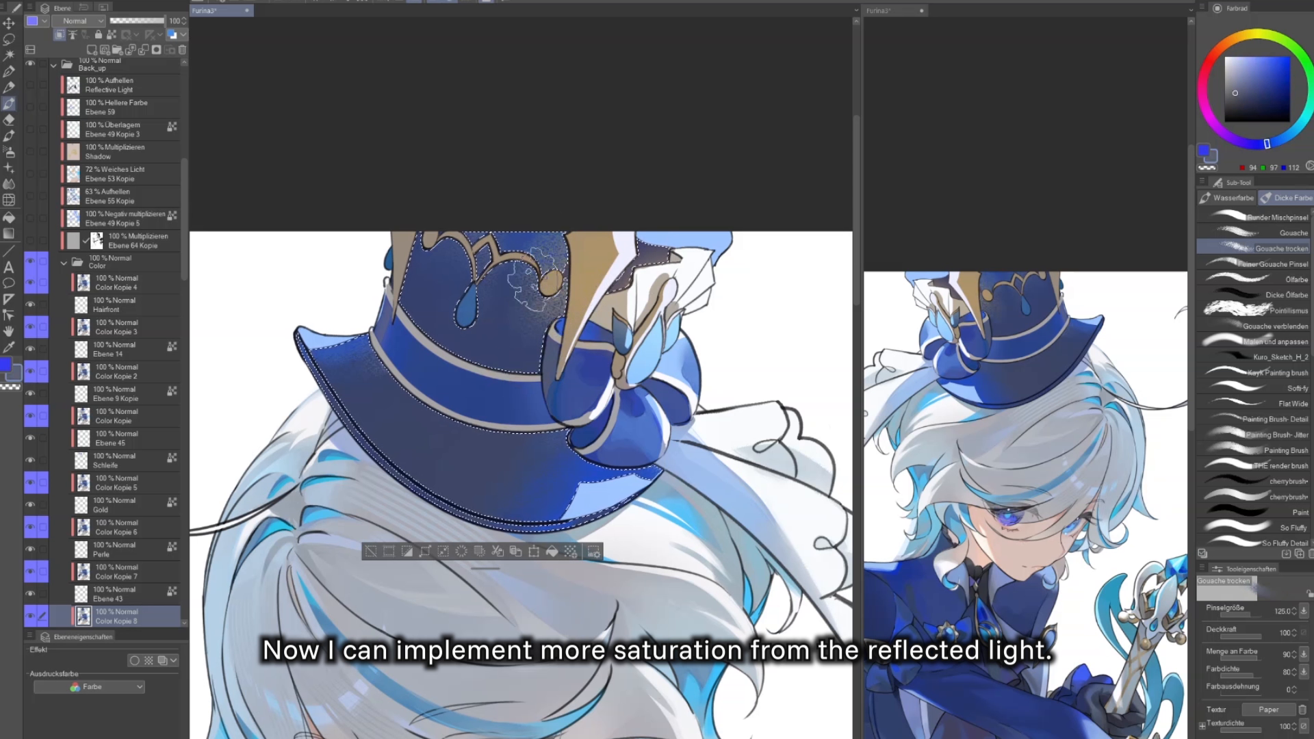
key("x")
left_click_drag(619, 284, 645, 254)
Spray grainy reflected tones over the hat's crown and around the bow ornament with the Störung airbrush at size 350
key("b")
key("]")
key("]")
key("]")
key("]")
key("]")
key("]")
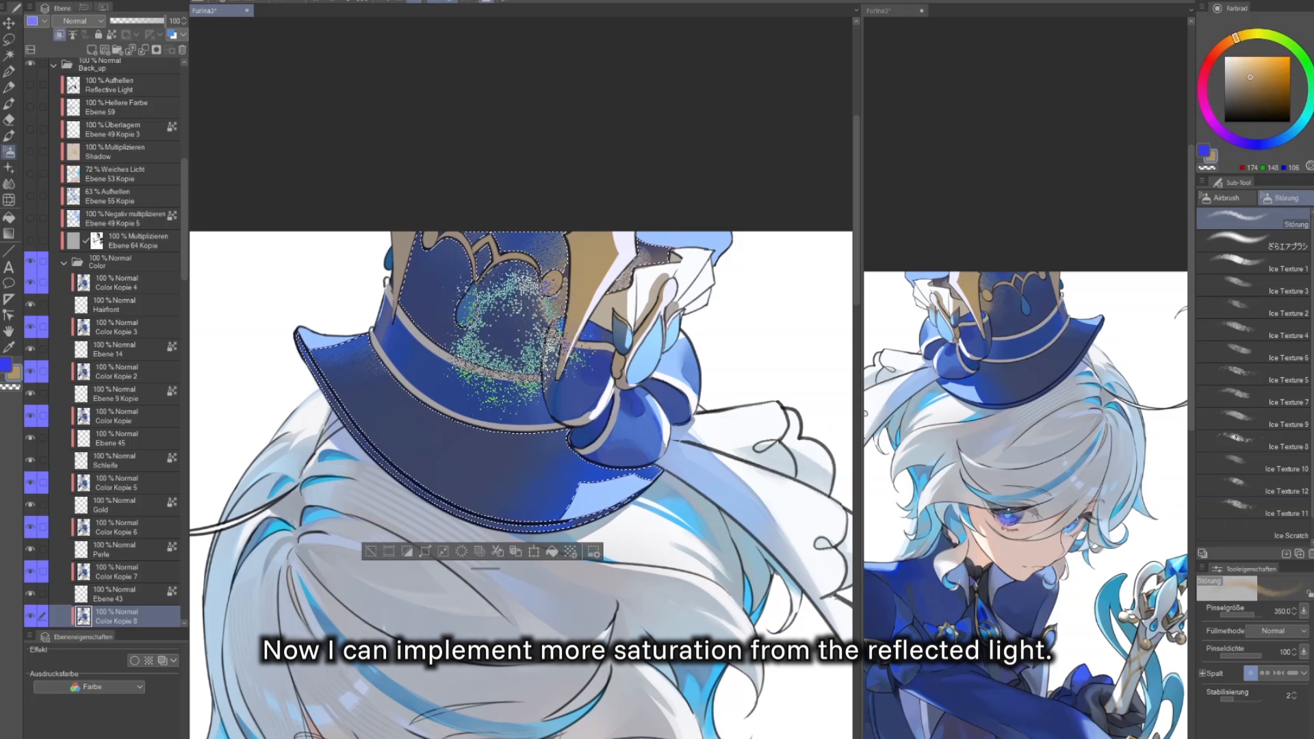
left_click(533, 328, "alt")
left_click_drag(541, 318, 553, 288)
left_click(646, 281, "alt")
mouse_move(643, 274)
left_mouse_down()
mouse_move(647, 246)
mouse_move(636, 288)
left_mouse_up()
left_click(524, 246, "alt")
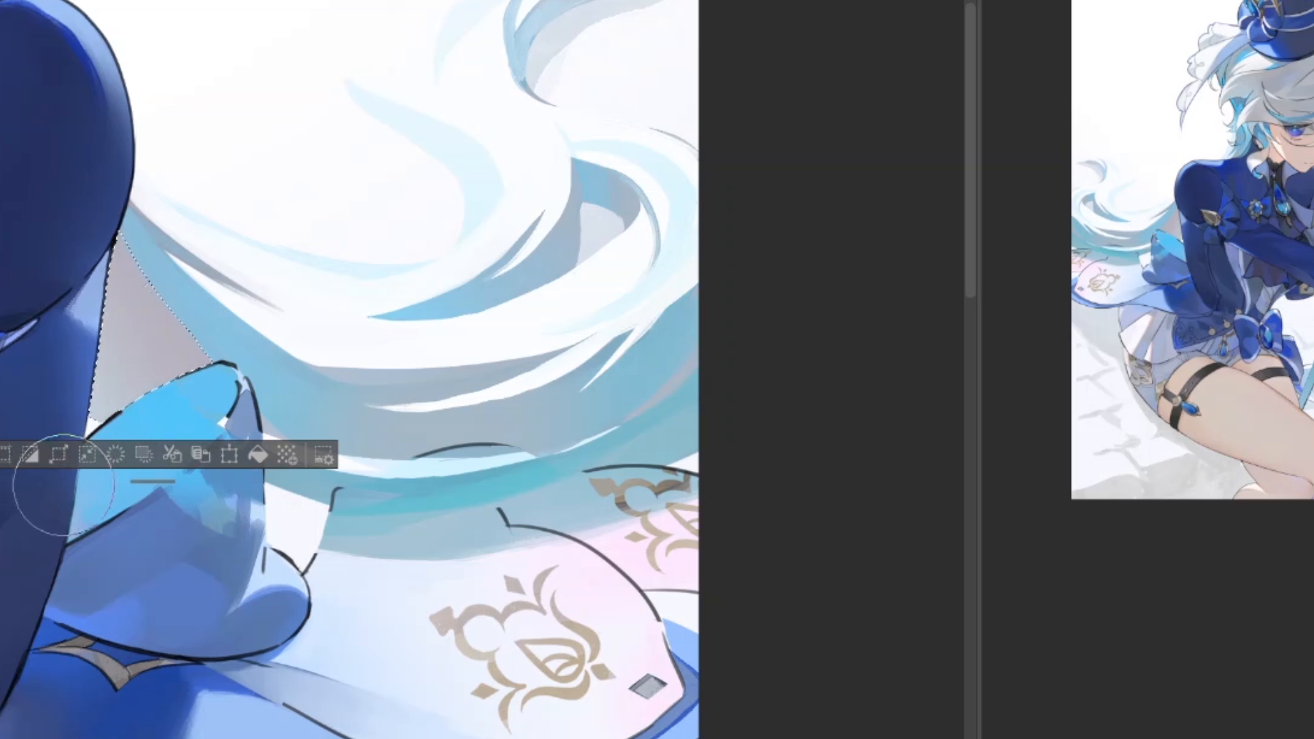
Airbrush the selected gap between the coat sleeve and the long hair, and clear the selection
left_click_drag(96, 349, 131, 408)
mouse_move(109, 318)
left_mouse_down()
mouse_move(164, 390)
mouse_move(179, 381)
left_mouse_up()
key("ctrl+d")
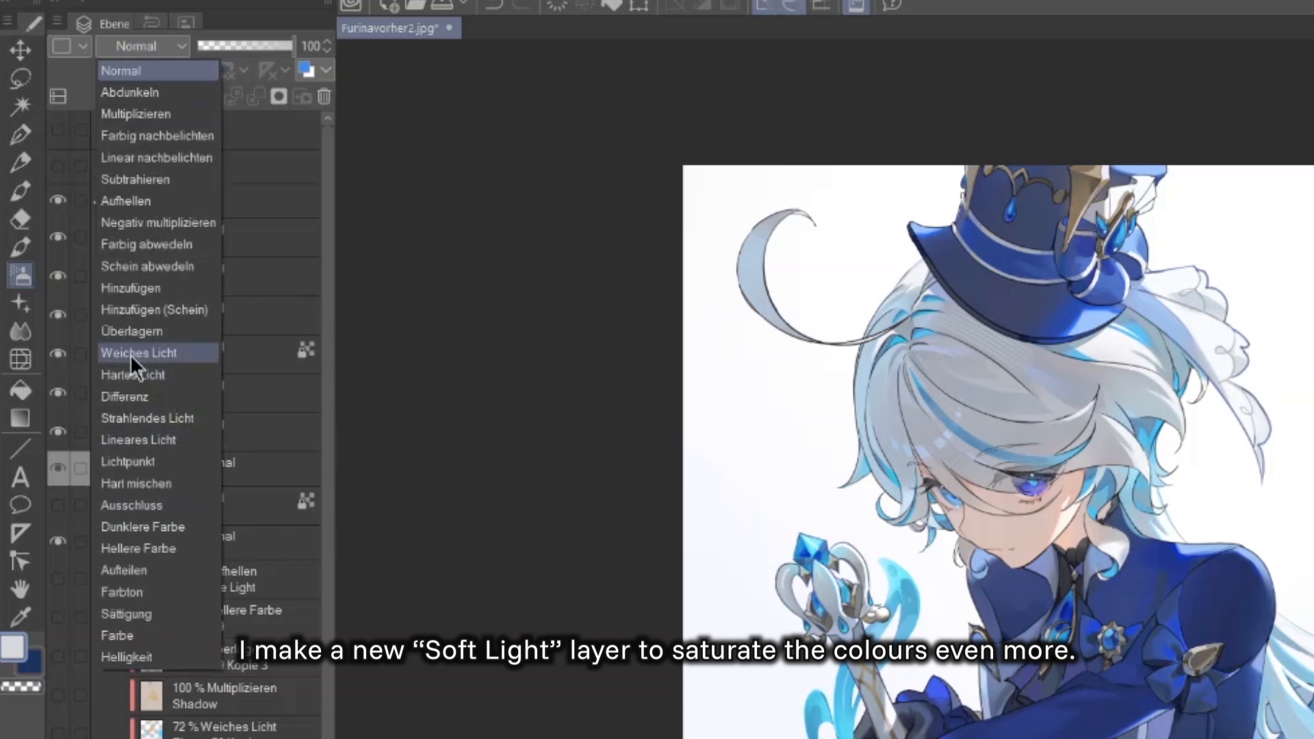
Set the new layer's blending mode to Weiches Licht and airbrush light onto the skirt's edge with a smaller brush
left_click(130, 354)
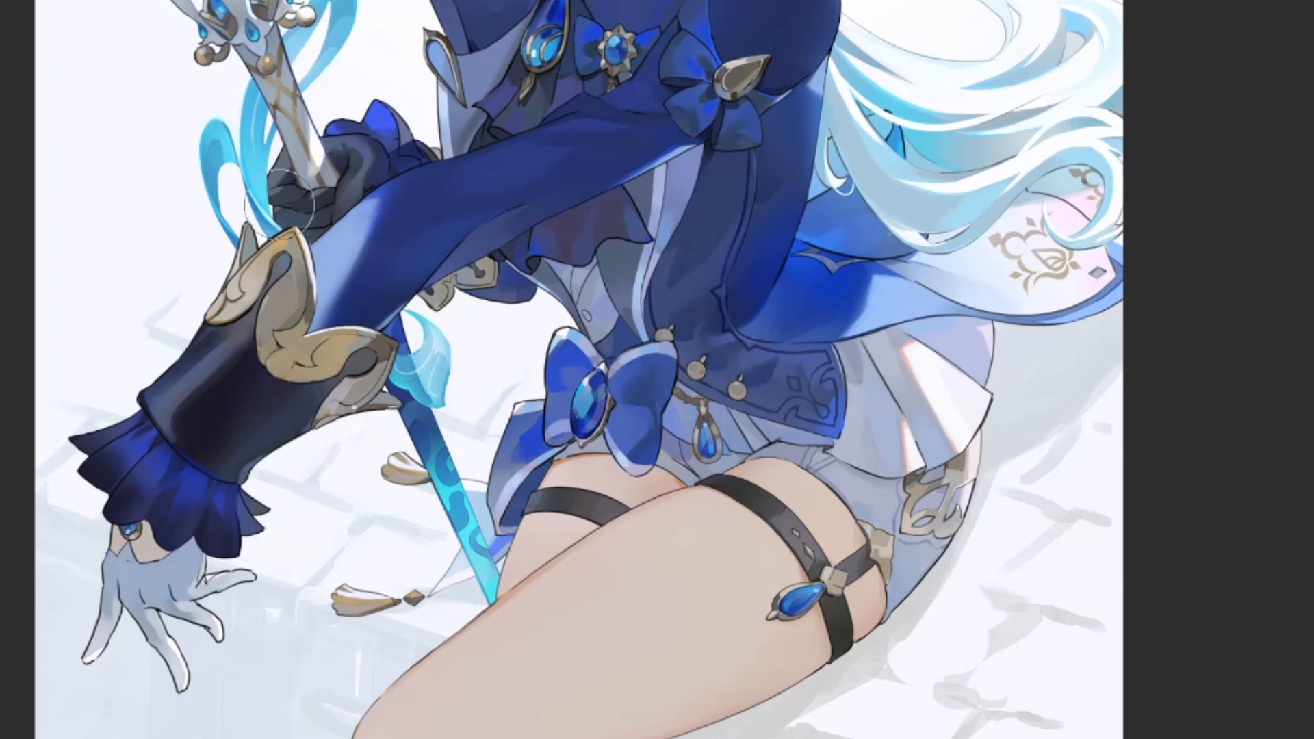
key("bracketleft")
key("bracketleft")
key("bracketleft")
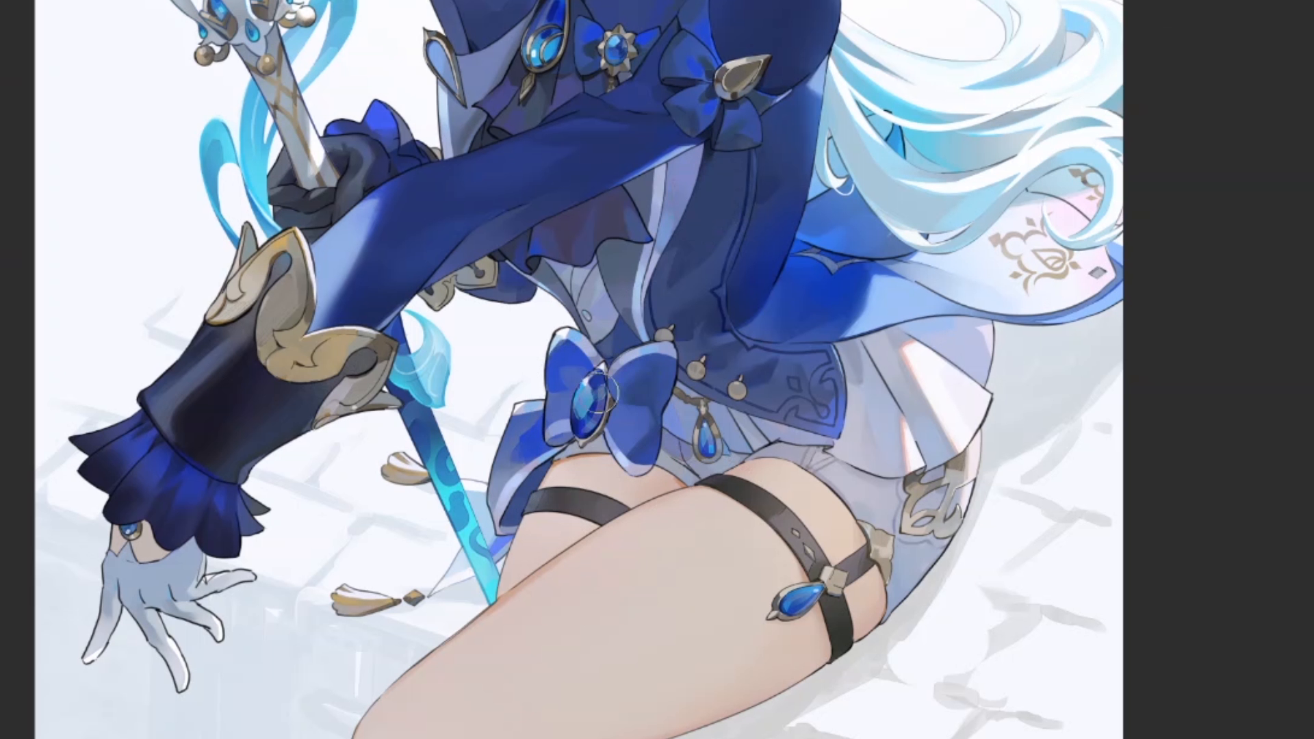
left_click_drag(1001, 394, 983, 388)
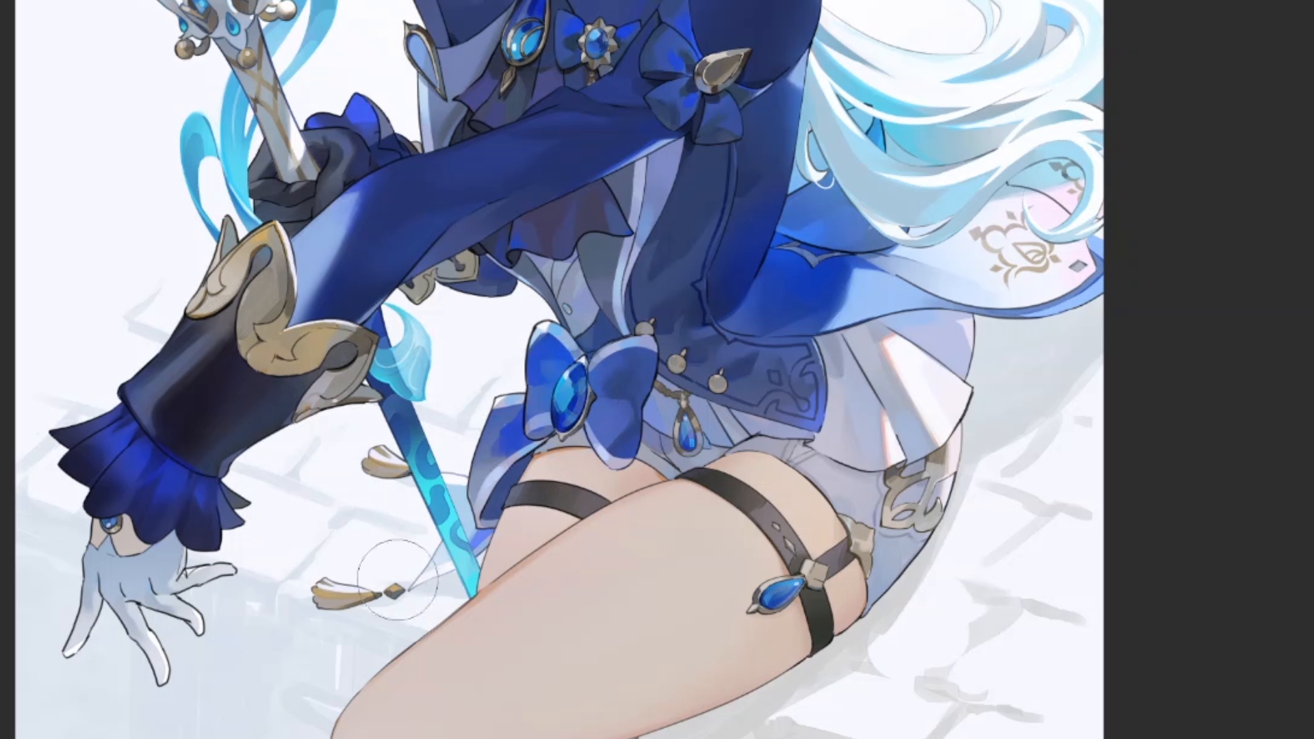
left_click(455, 533, "alt")
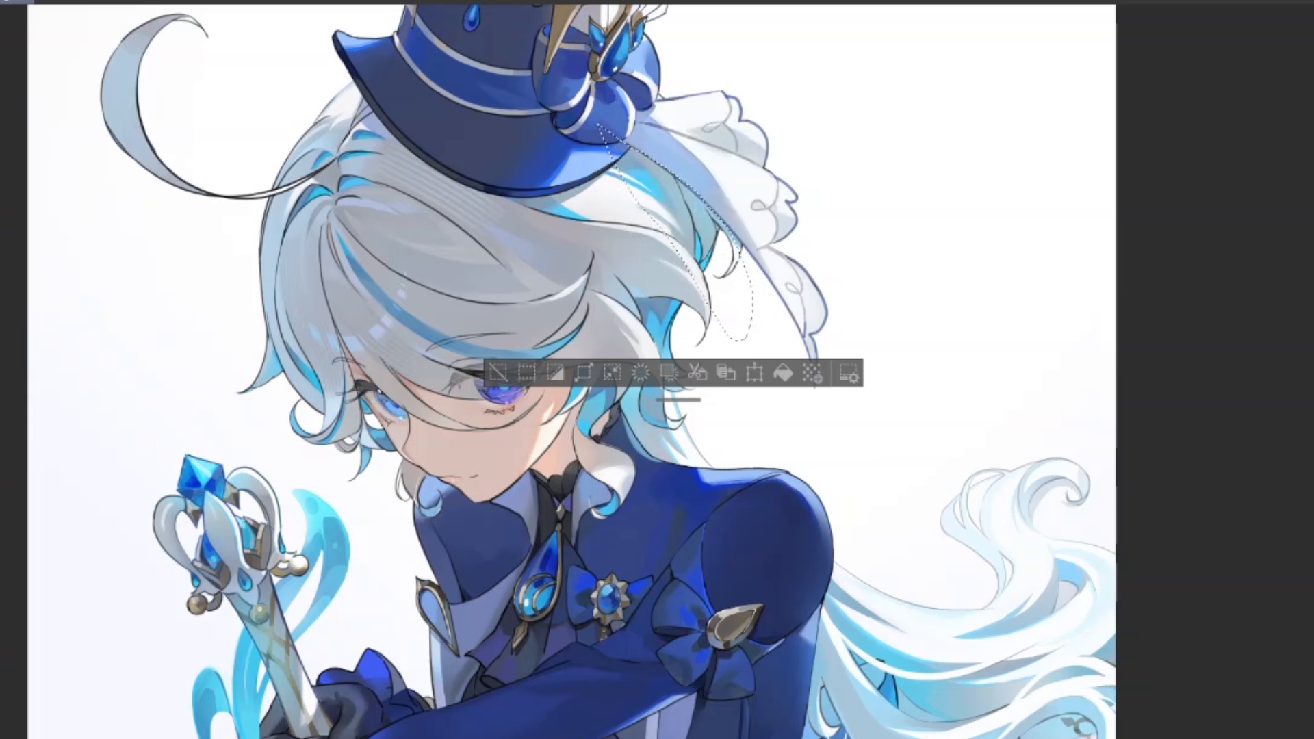
Clear the selection on the hair behind the face and airbrush soft light over the front hair
key("ctrl+d")
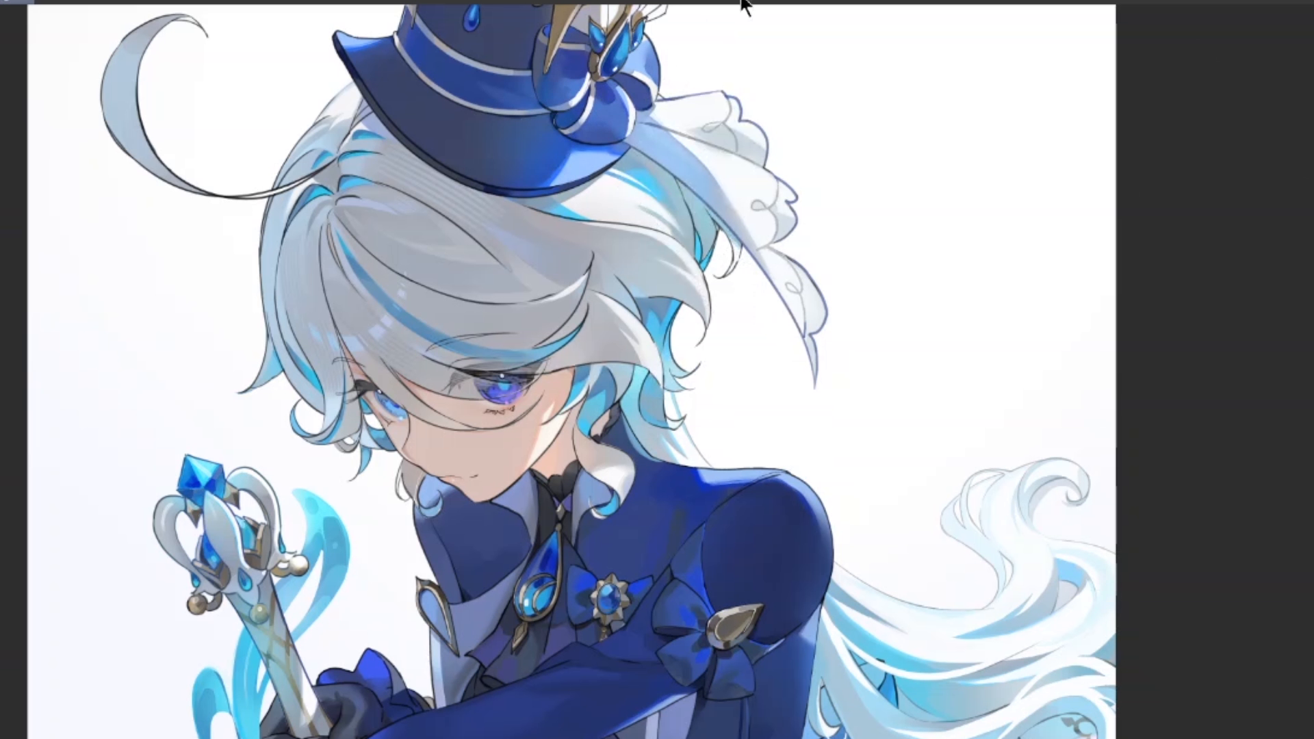
left_click_drag(385, 232, 376, 367)
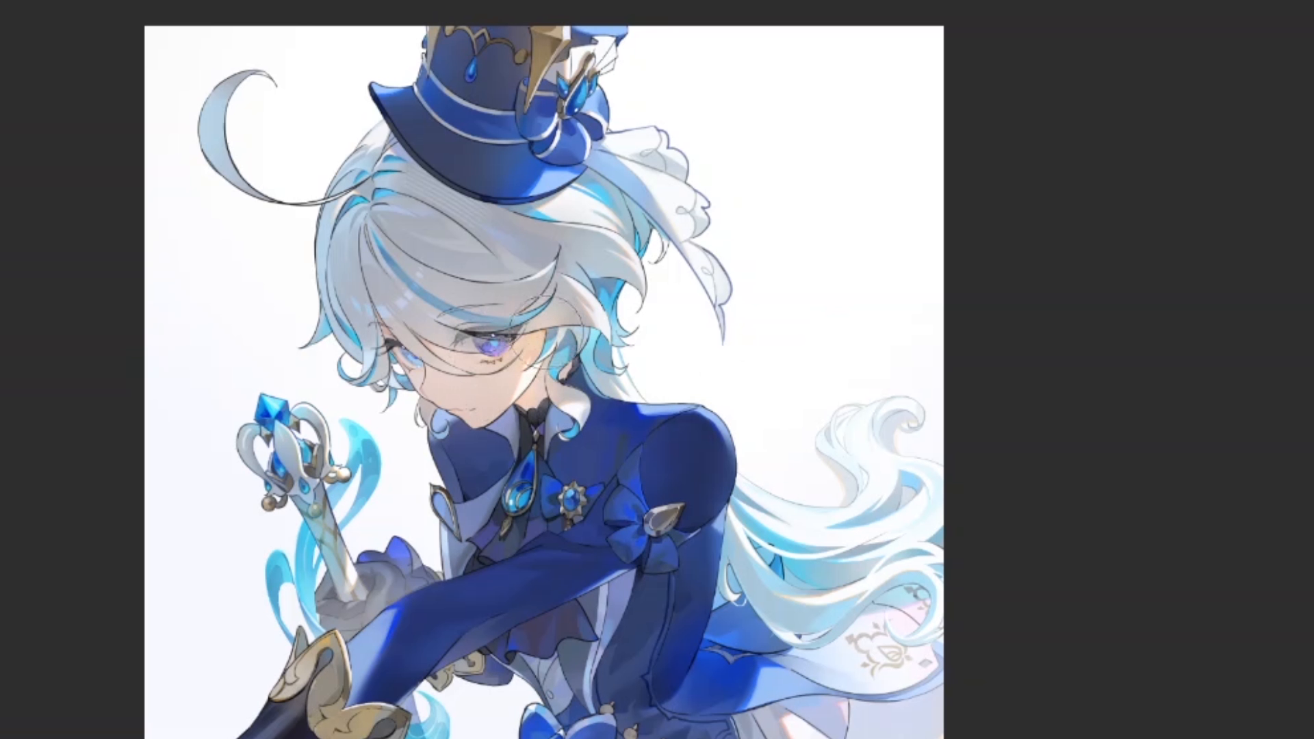
left_click(536, 212, "alt")
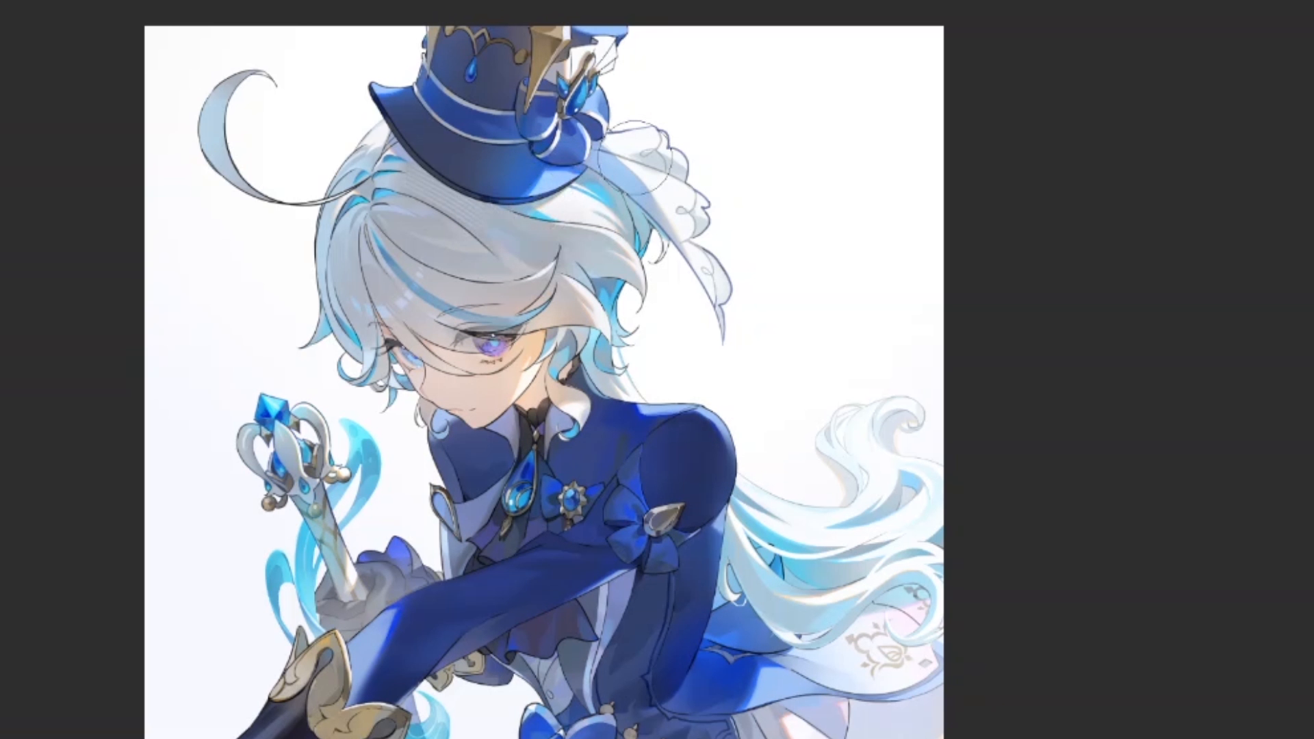